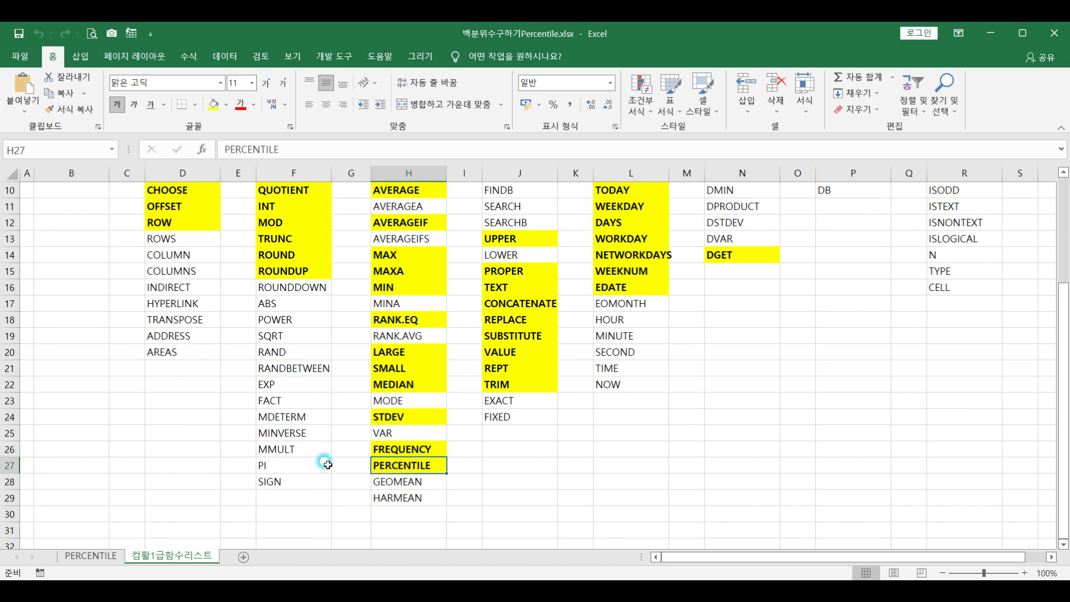
Step: Review the 컴활1급 function list with its past-exam count and PRODUCT entry, and switch to the PERCENTILE worksheet
scroll(398, 457, "up", 3)
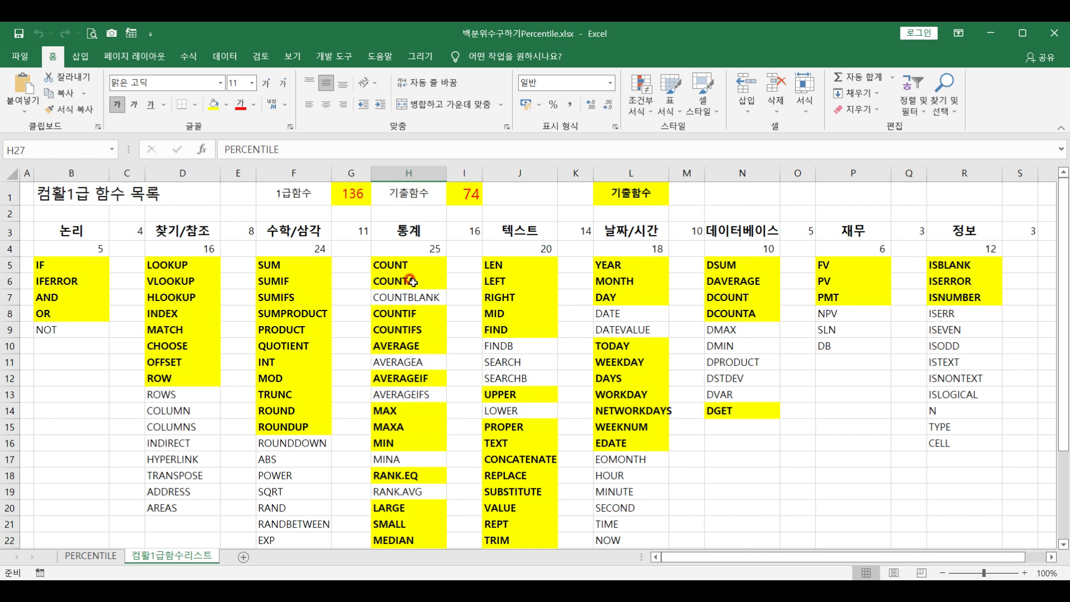
left_click(462, 192)
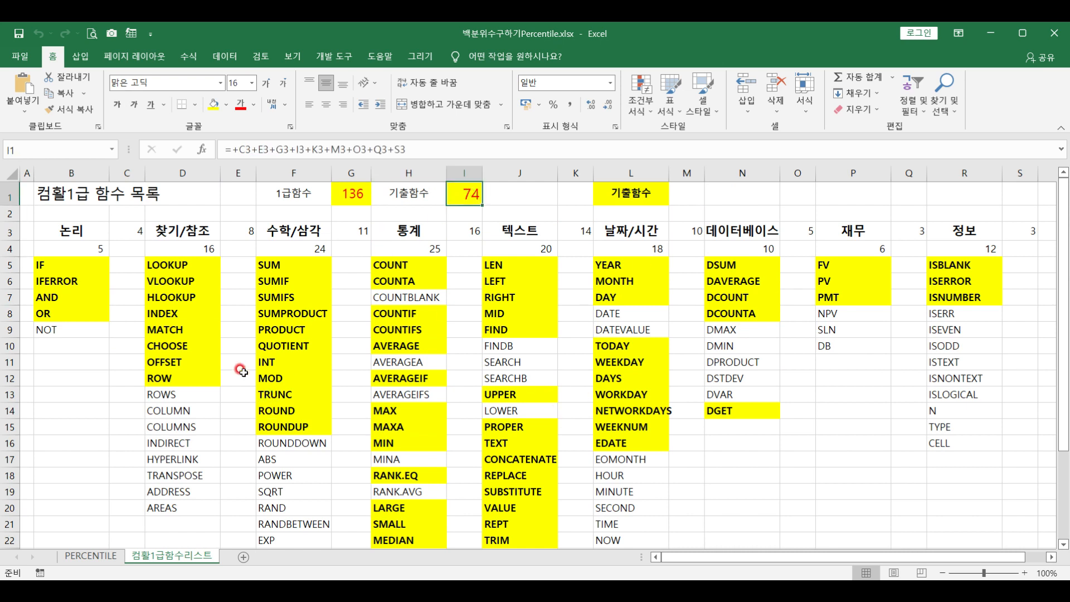
left_click(260, 328)
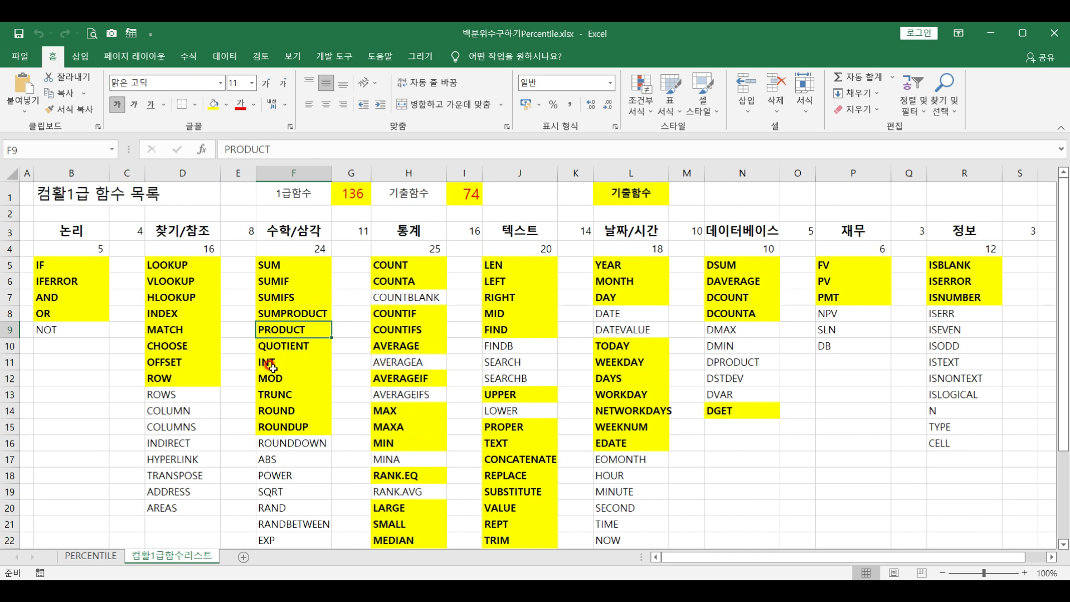
left_click(106, 556)
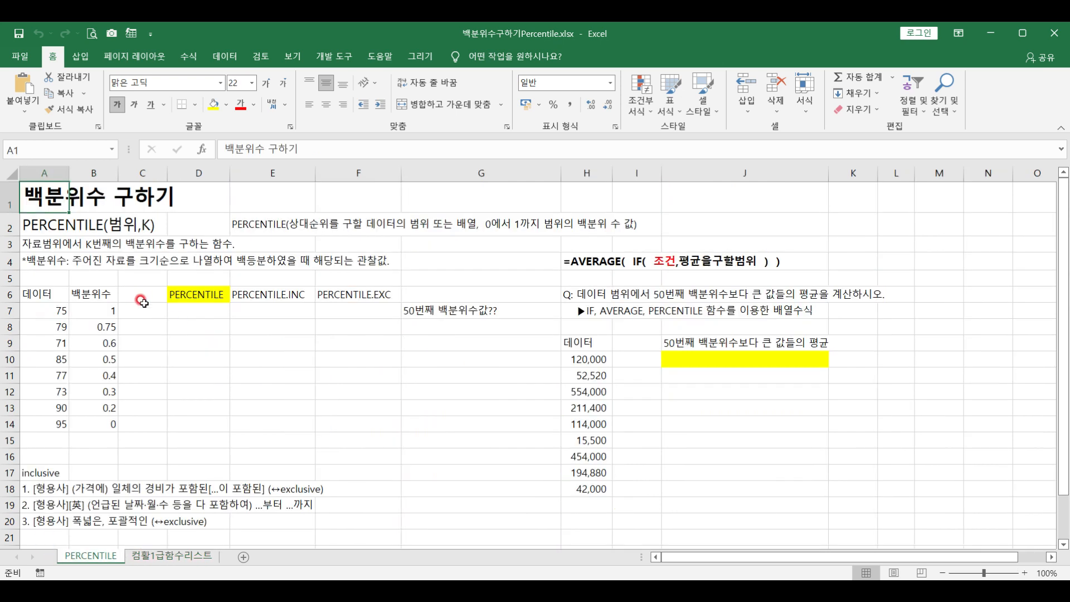
Step: Read the PERCENTILE(범위, K) syntax, its description and the percentile definition in cells A2 to A4
left_click(182, 294)
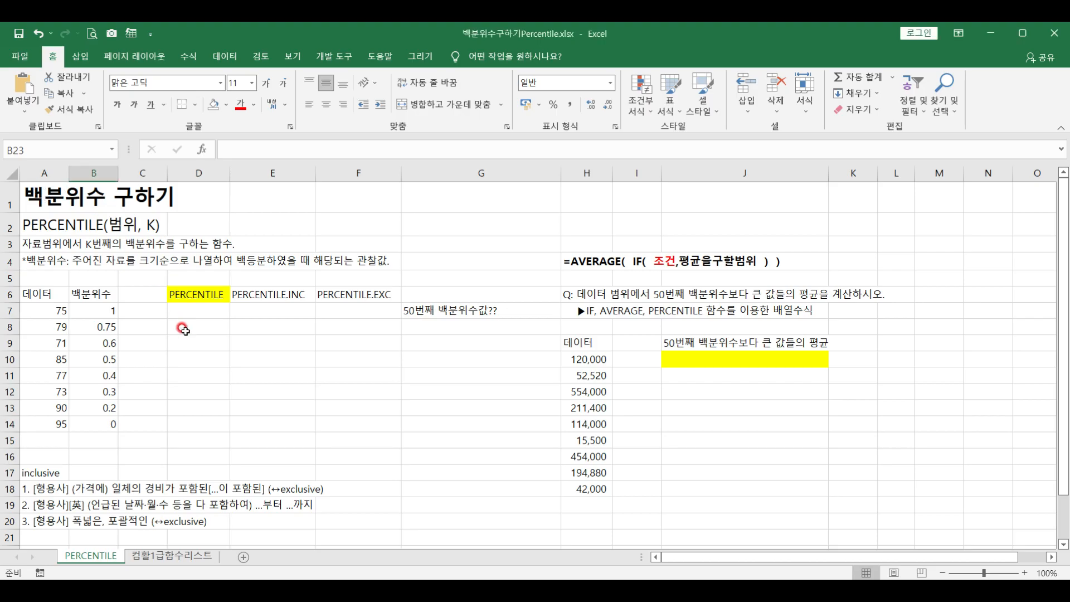
left_click(56, 229)
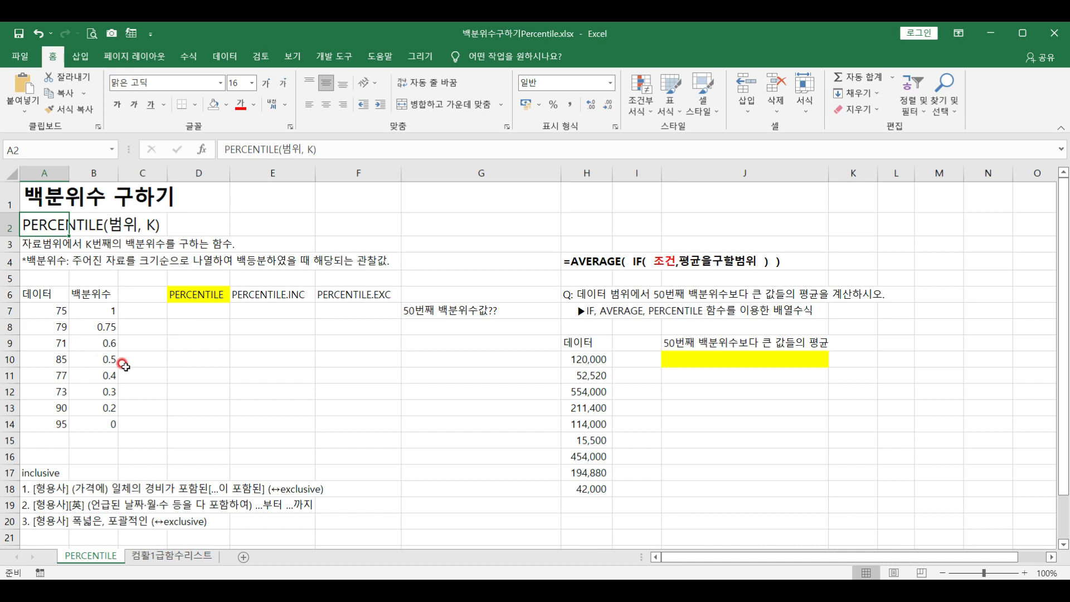
left_click(38, 243)
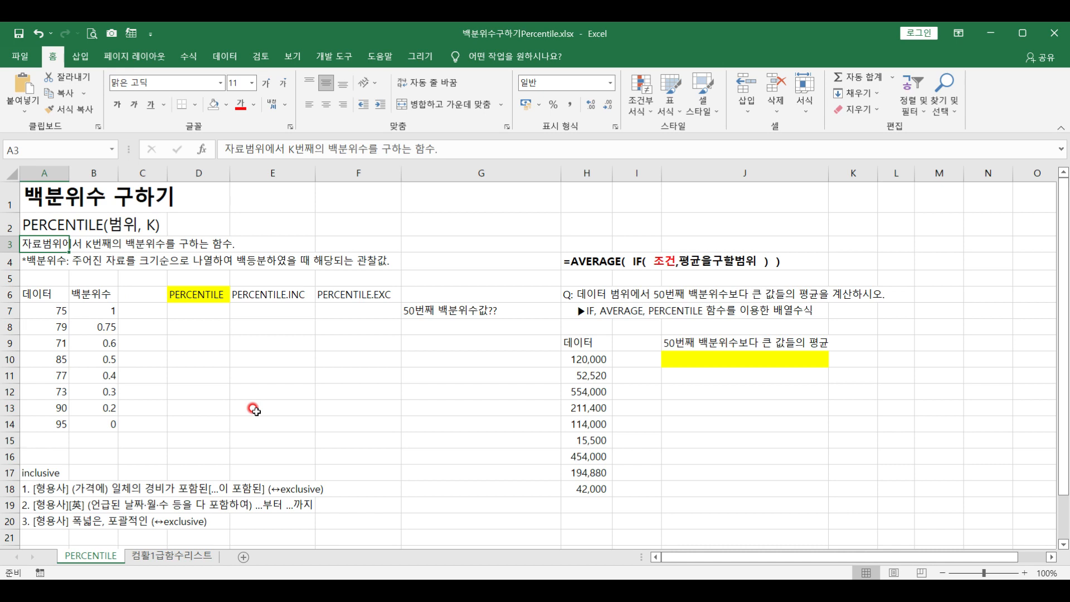
left_click(61, 260)
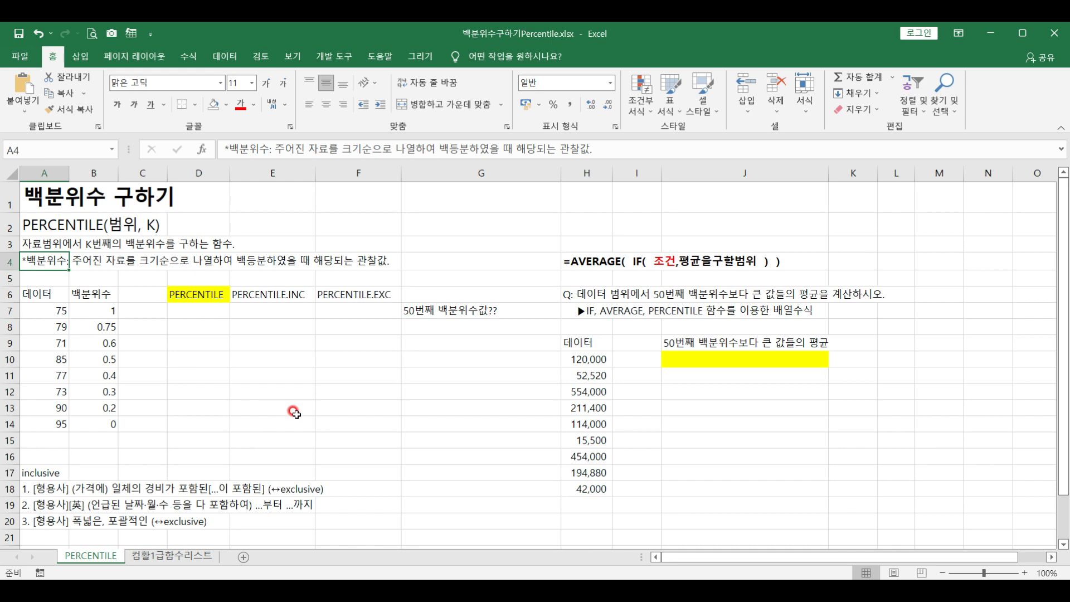
Step: Examine the Array and K argument descriptions of a trial PERCENTILE formula in G3, and cancel the formula
left_click(440, 239)
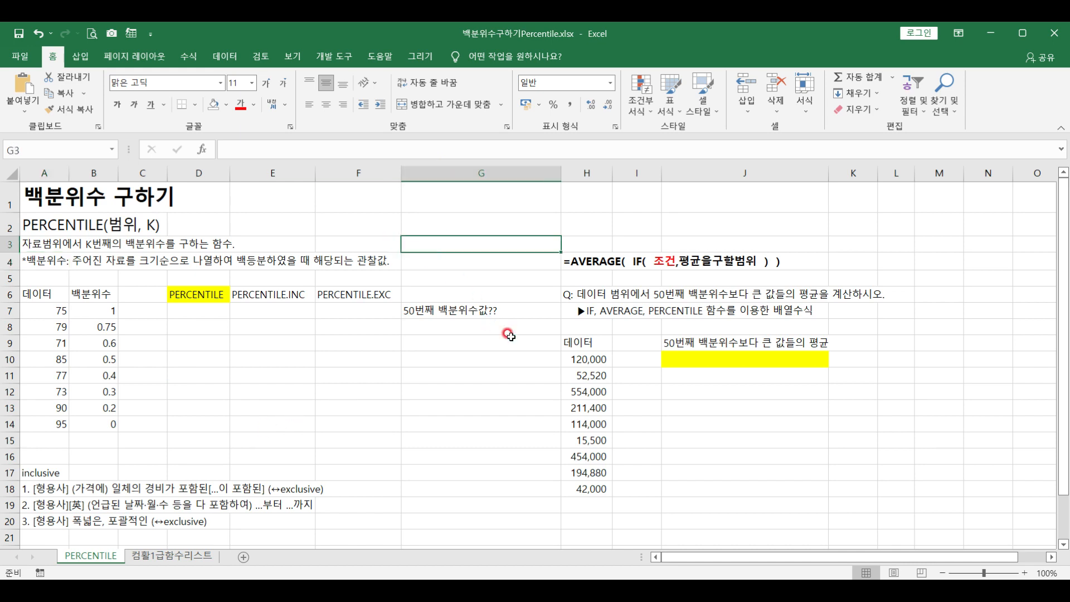
type("=per")
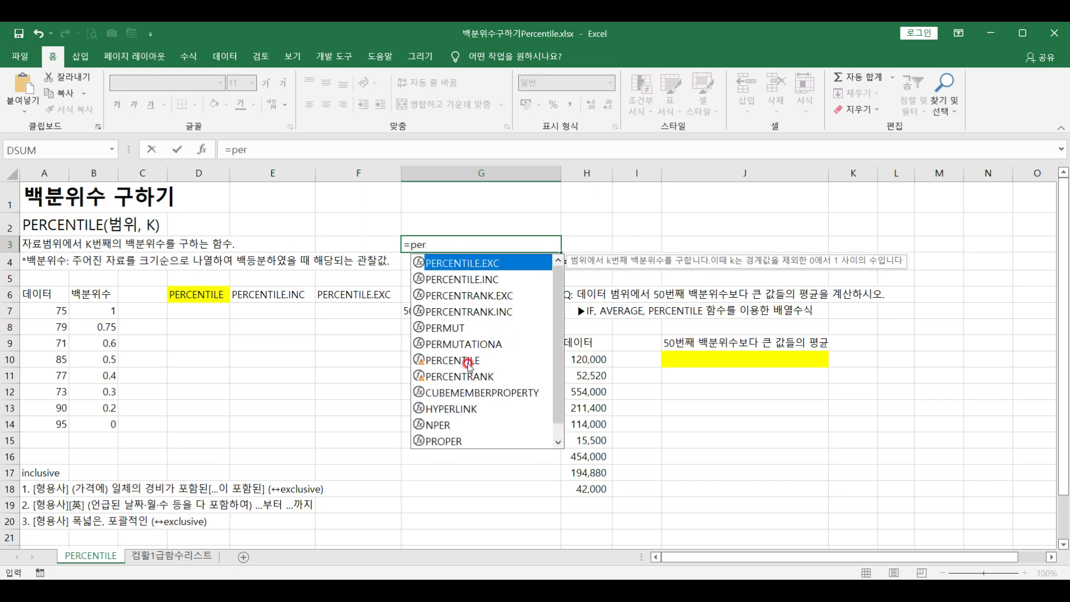
double_click(469, 365)
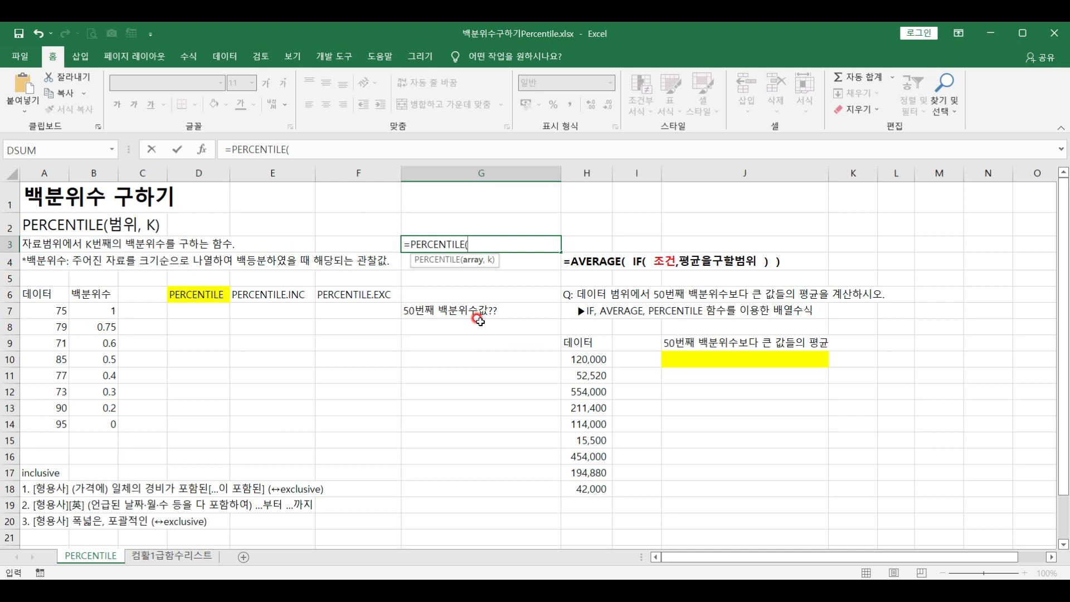
key("ctrl+a")
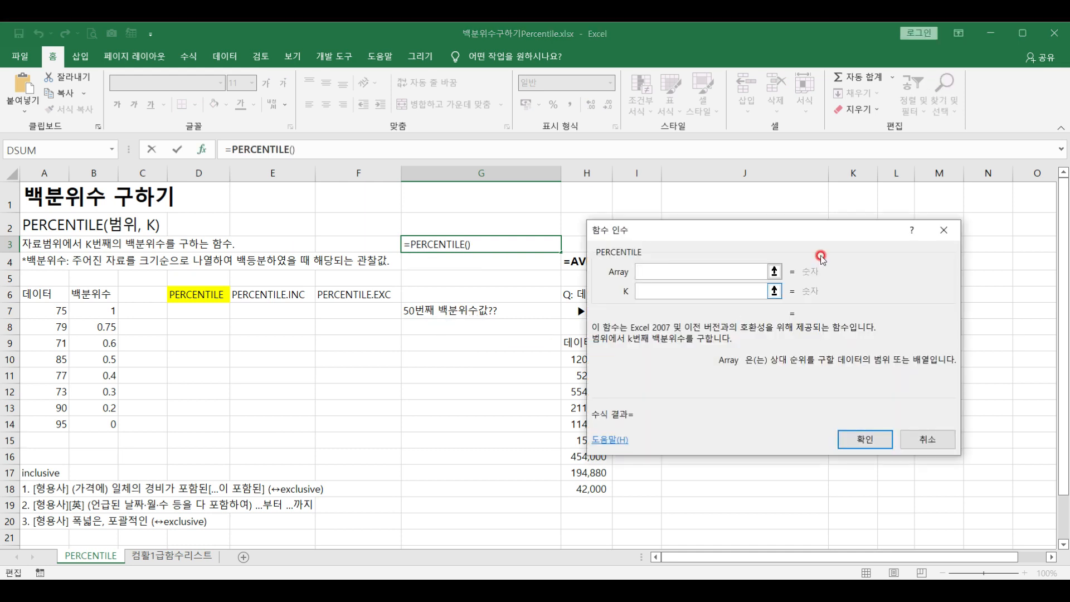
left_click_drag(664, 232, 743, 205)
left_click(668, 238)
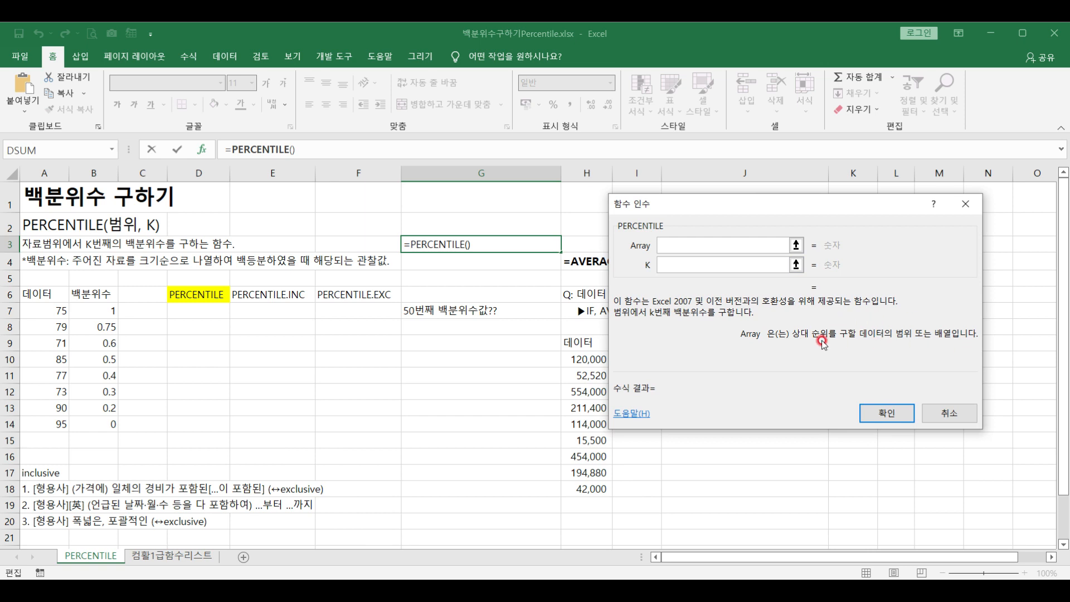
left_click(677, 262)
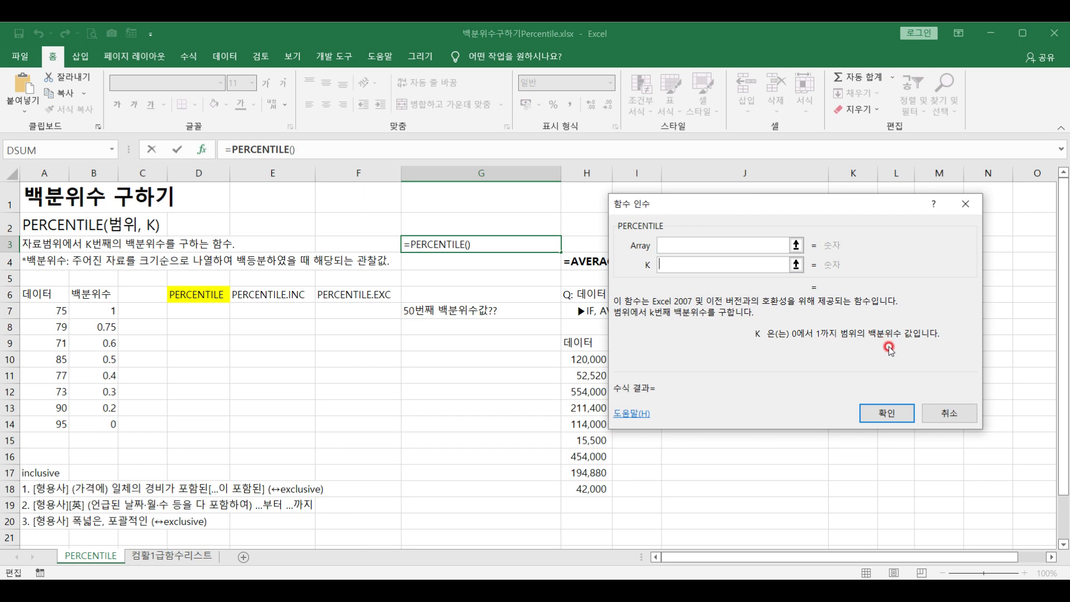
left_click(958, 415)
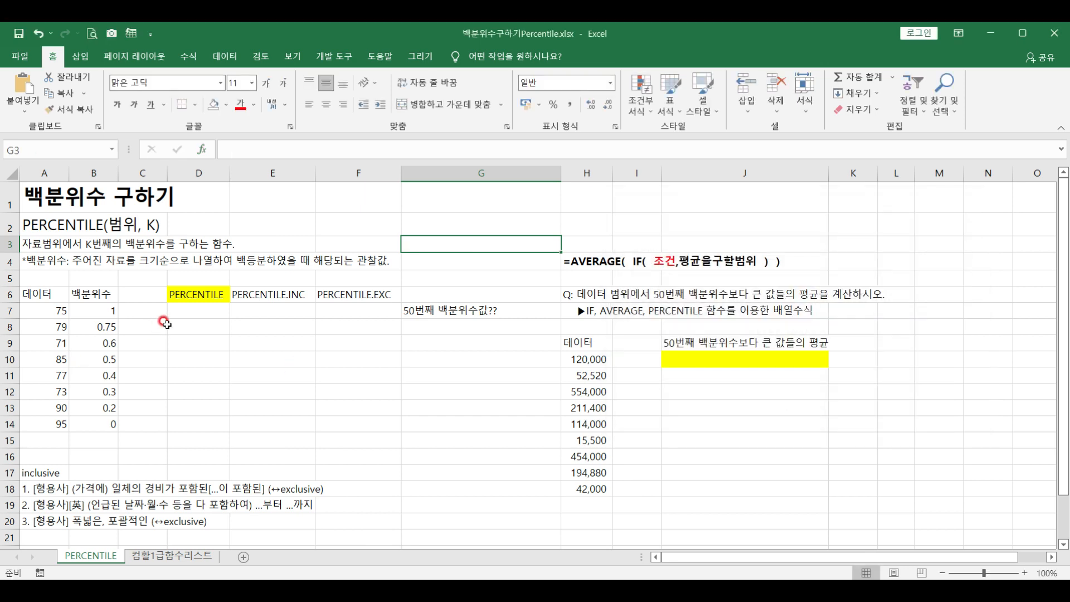
Step: Calculate the PERCENTILE column with =PERCENTILE($A$7:$A$14,B7) in D7 and fill the formula down to D14
left_click(184, 310)
left_click_drag(45, 310, 45, 442)
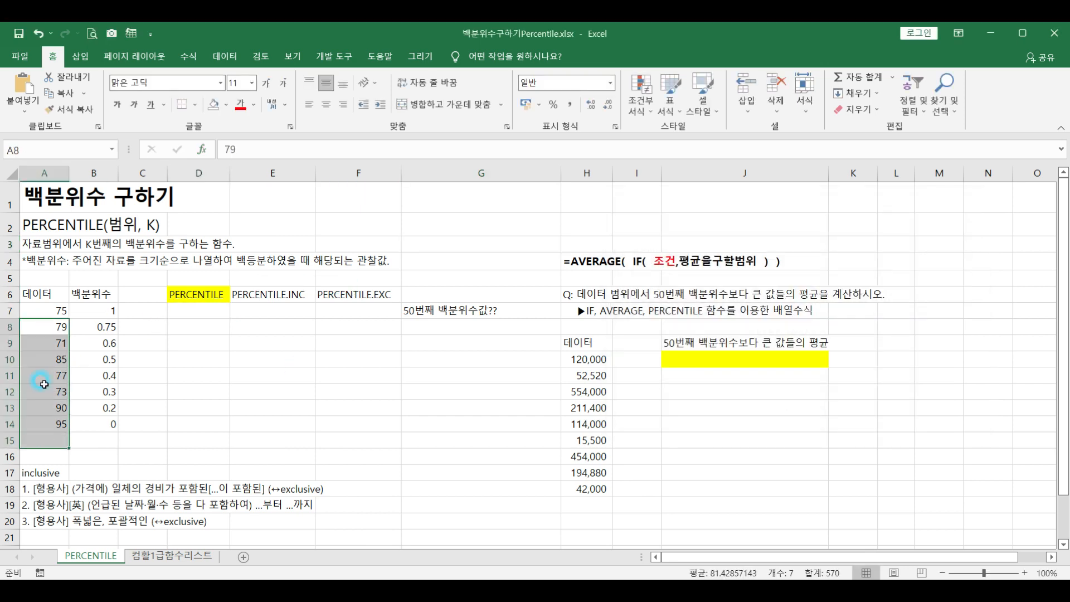
left_click_drag(95, 310, 102, 423)
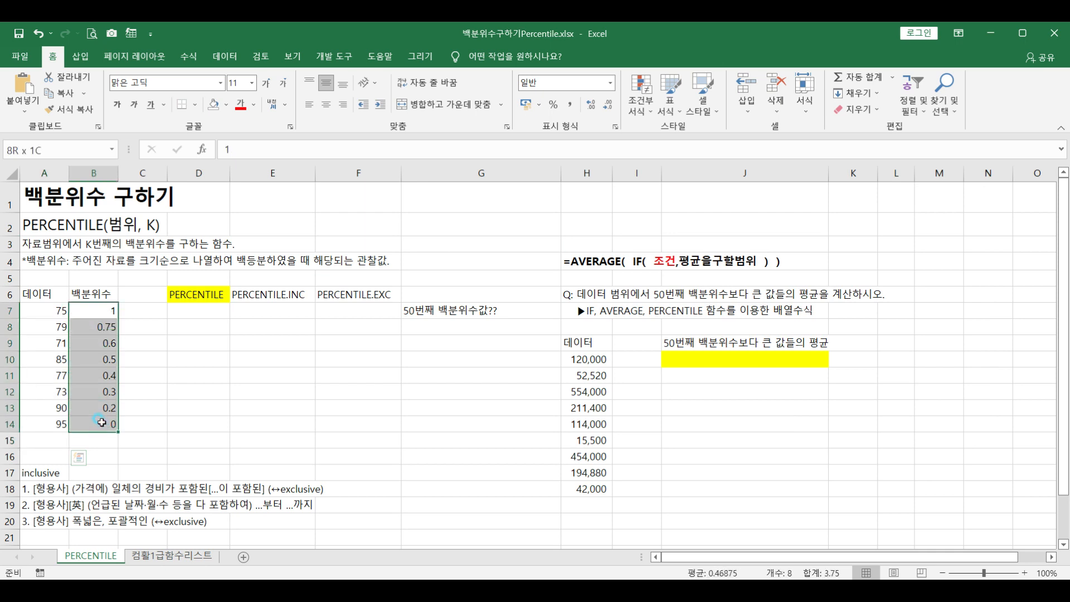
left_click(191, 311)
type("=per")
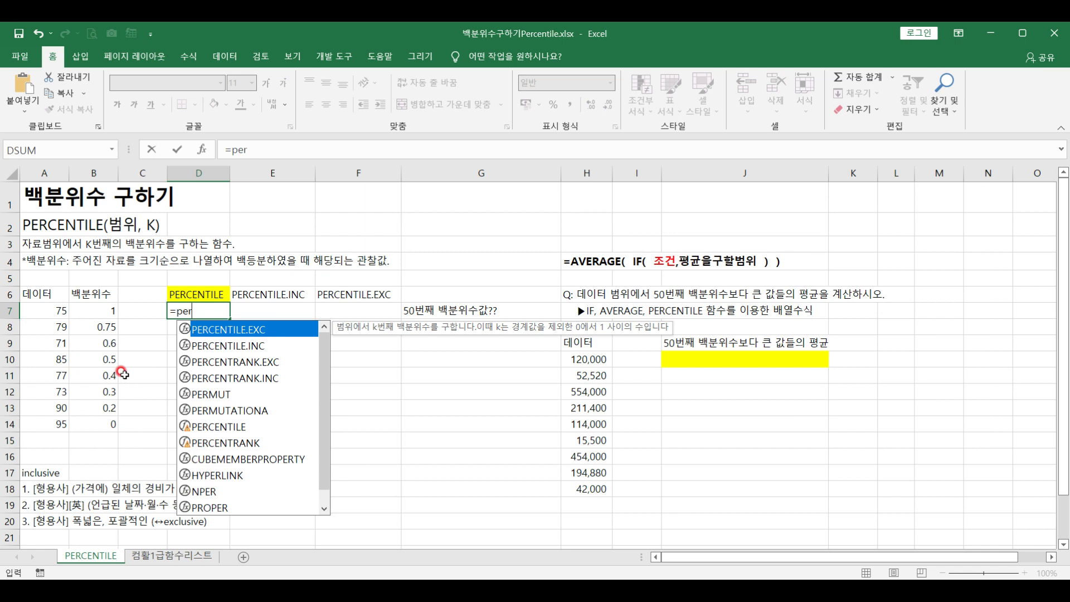
double_click(241, 428)
left_click_drag(49, 320, 56, 425)
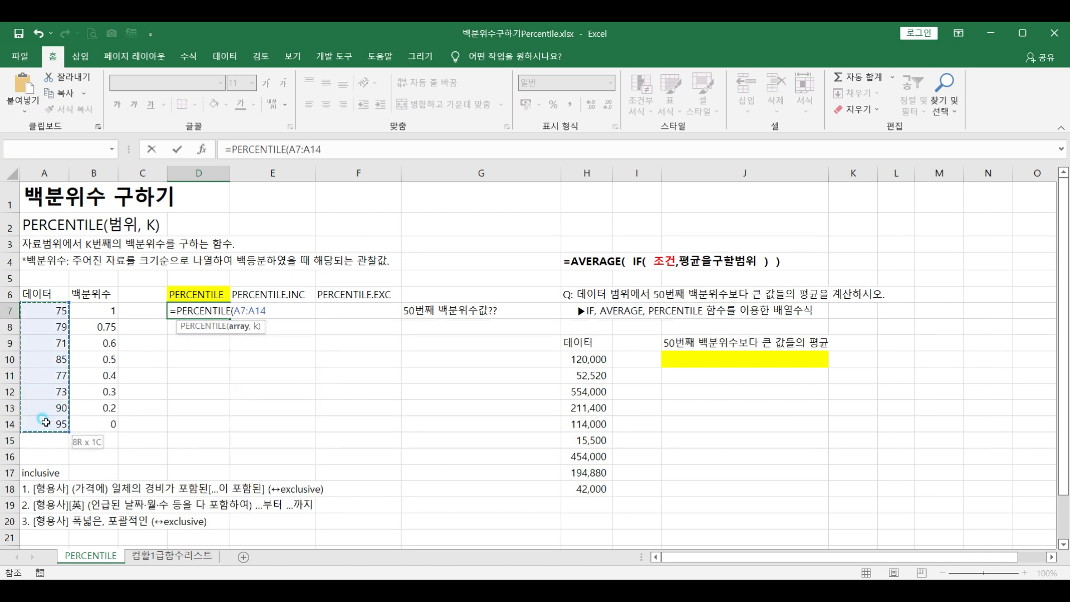
key("F4")
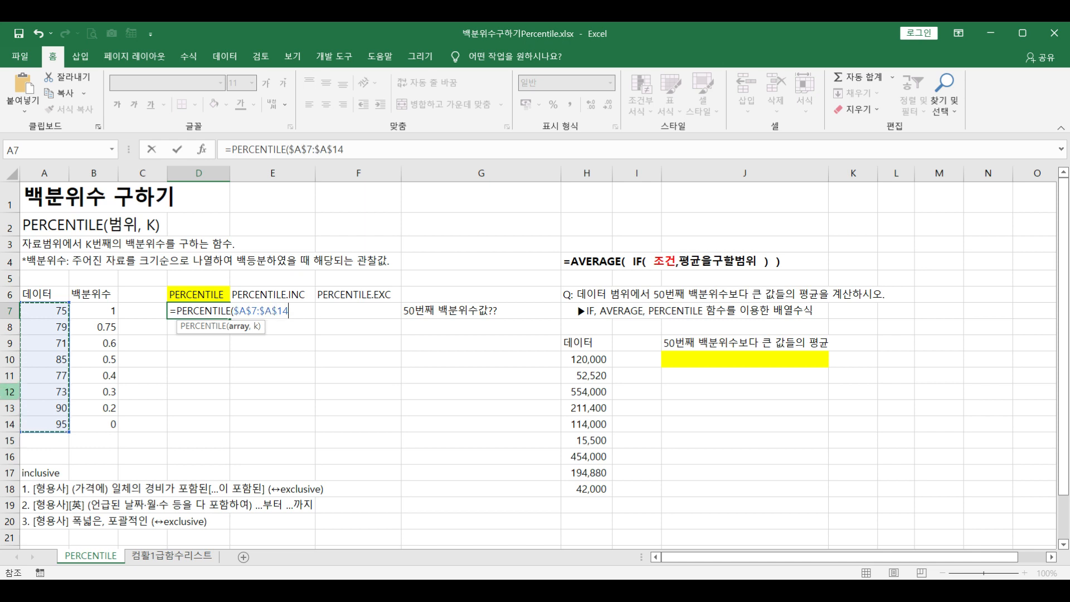
type(",")
left_click(95, 311)
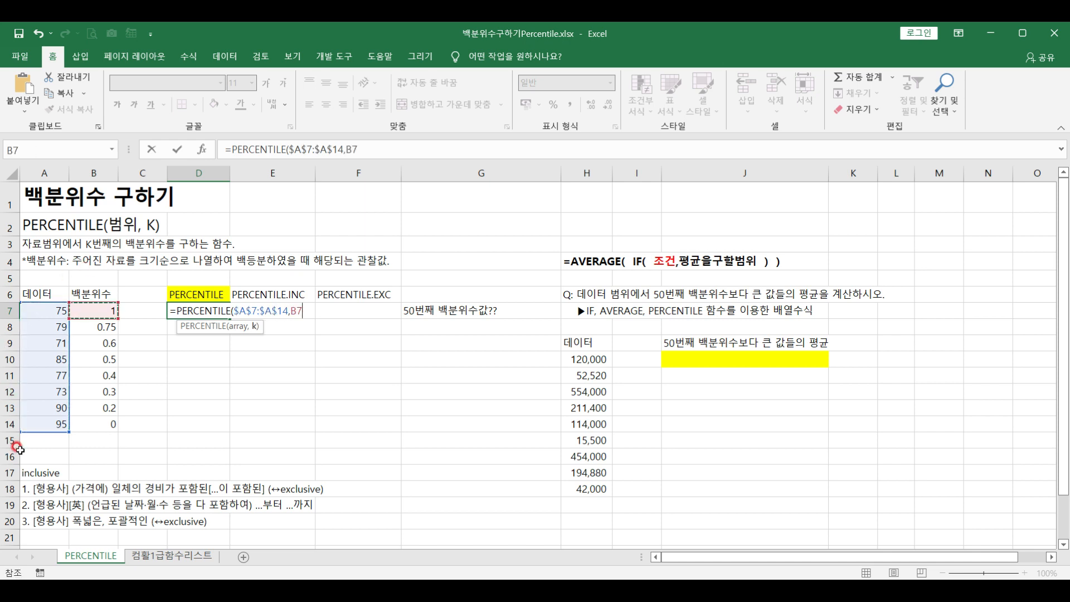
type(")")
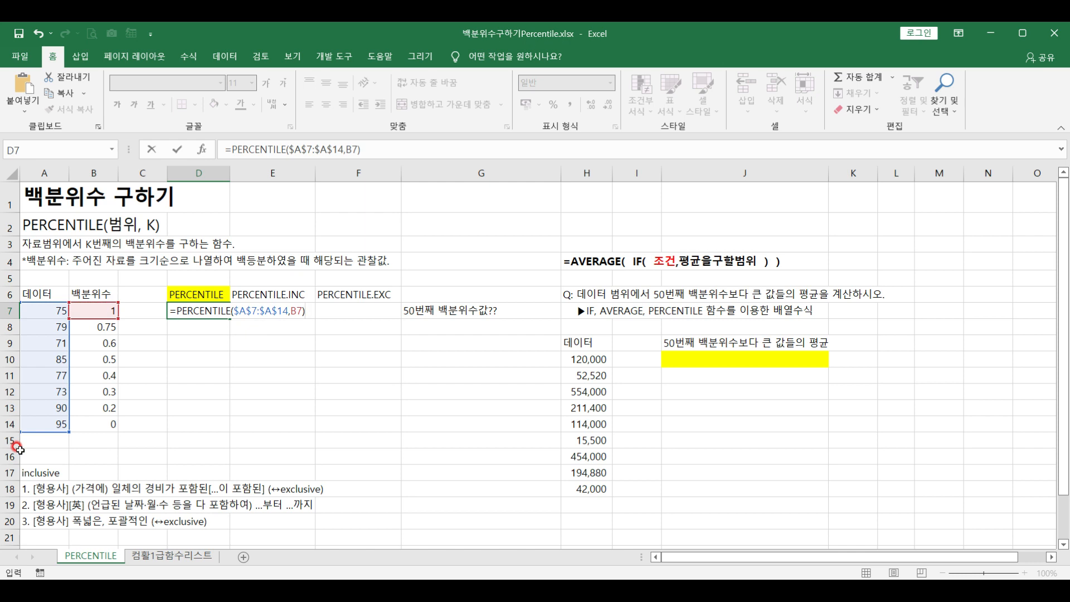
key("Return")
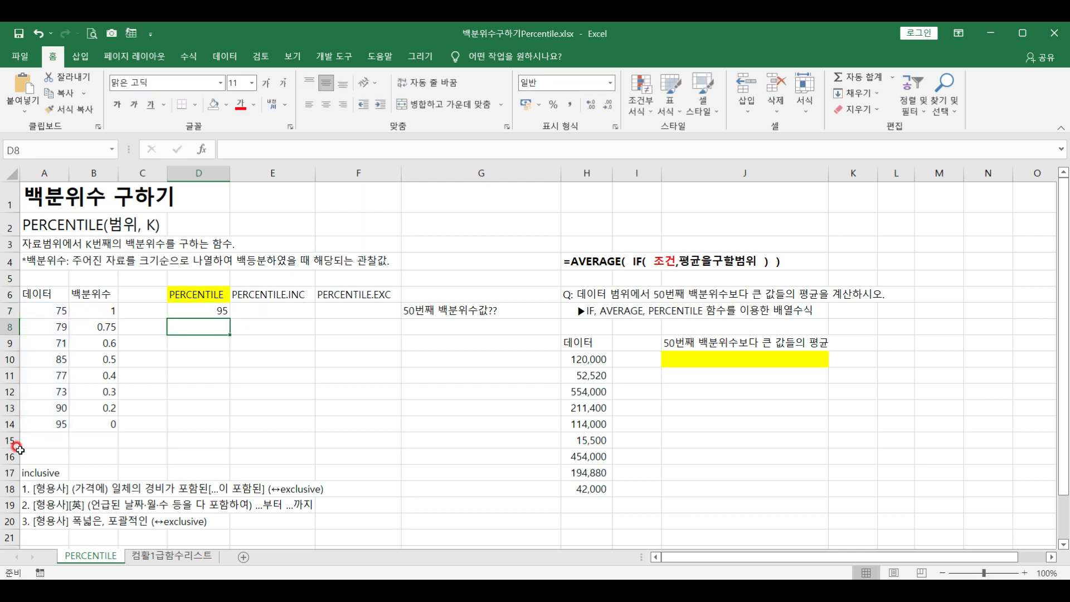
left_click(191, 309)
left_click_drag(229, 315, 224, 425)
Step: Calculate the PERCENTILE.INC column with =PERCENTILE.INC($A$7:$A$14,B7) in E7 and fill the formula down to E14
left_click(265, 310)
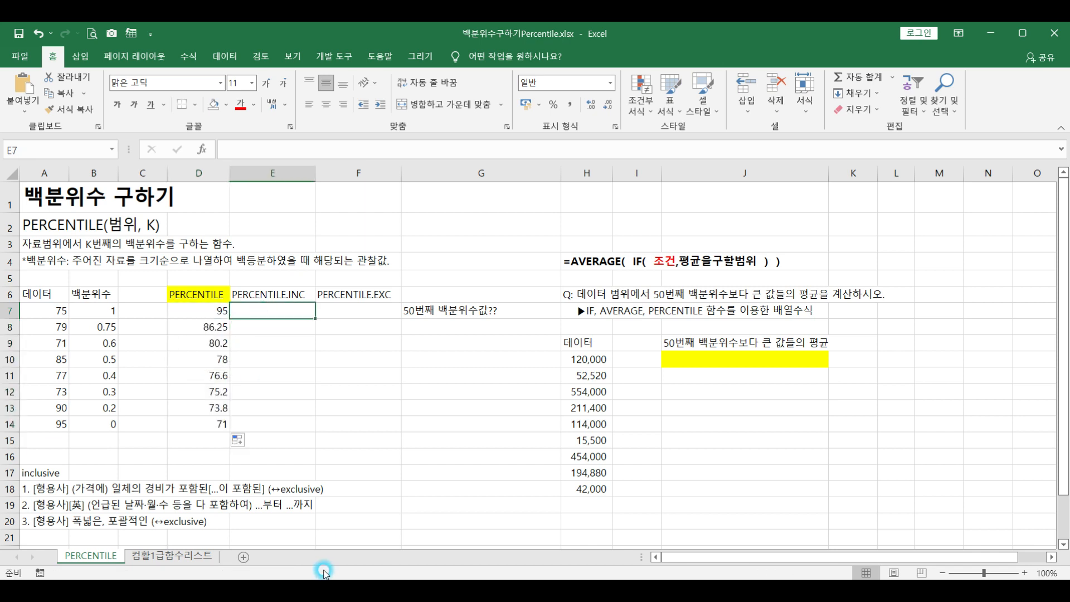
type("=")
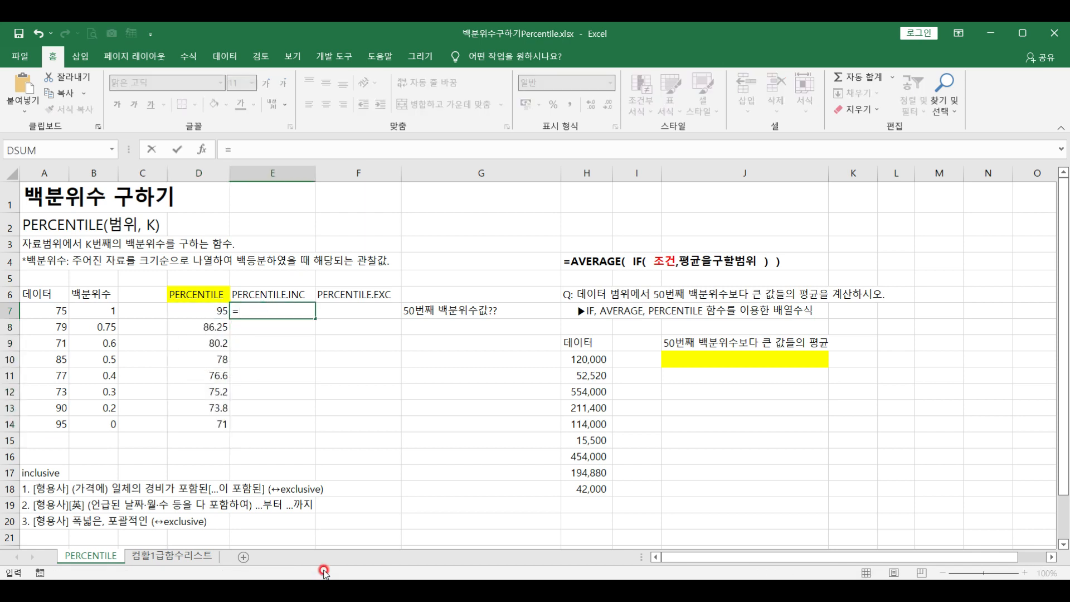
type("per")
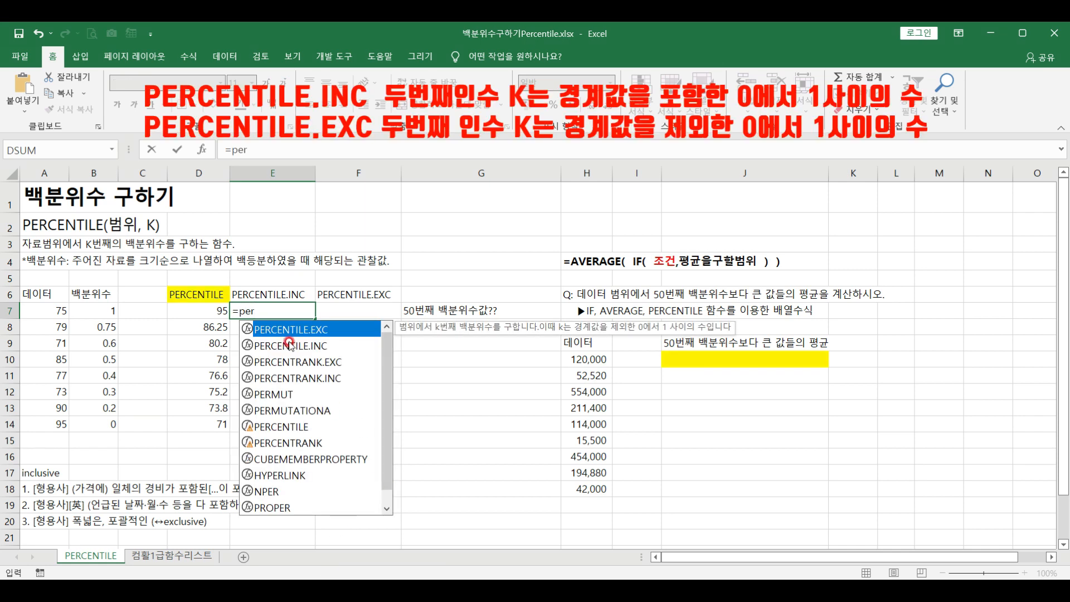
double_click(308, 345)
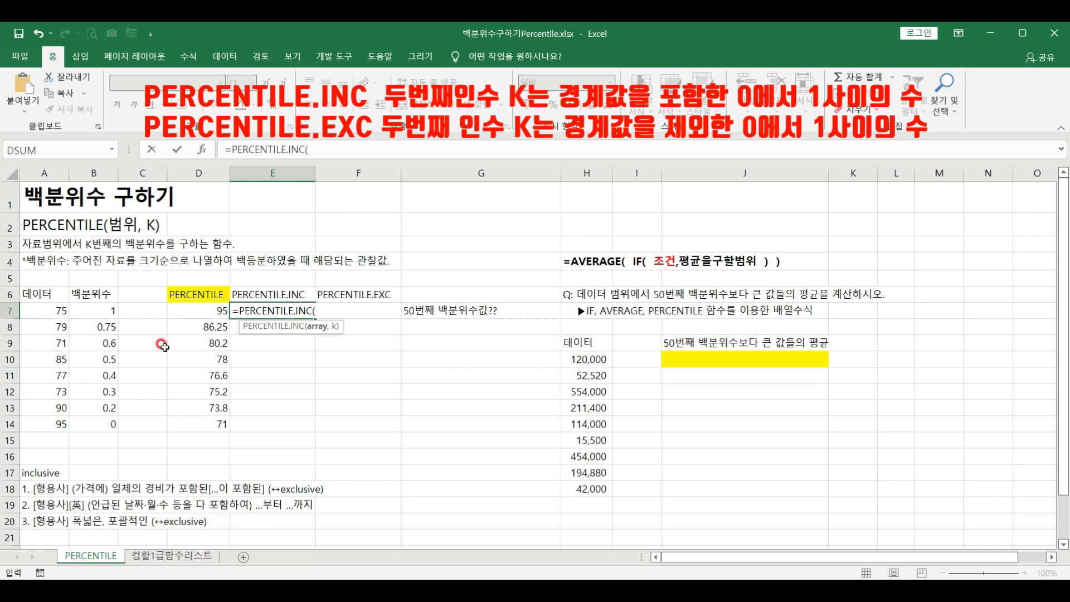
left_click_drag(59, 311, 45, 416)
type(",")
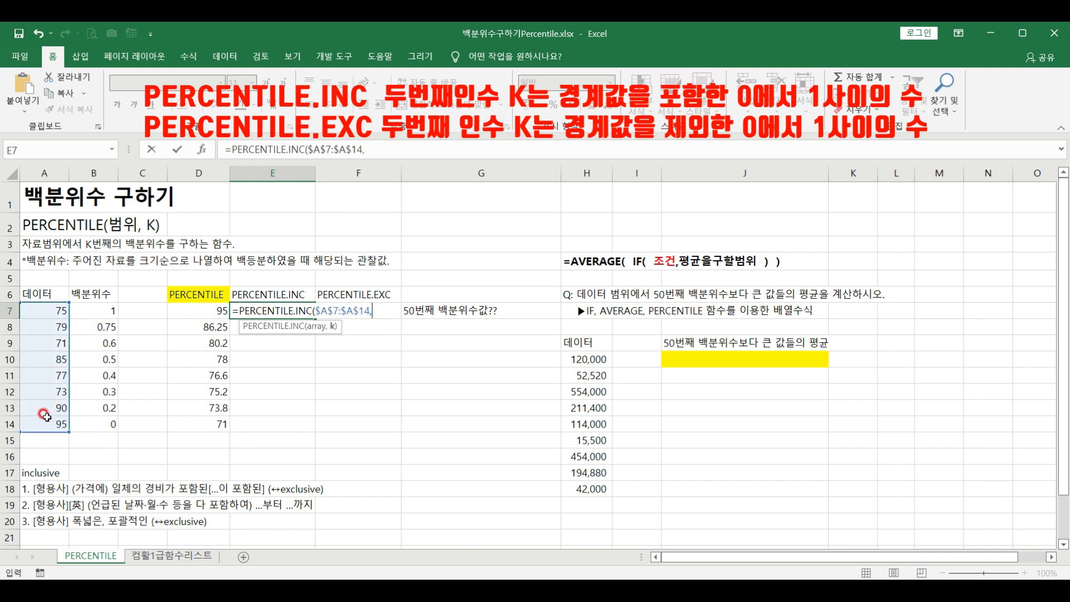
left_click(108, 308)
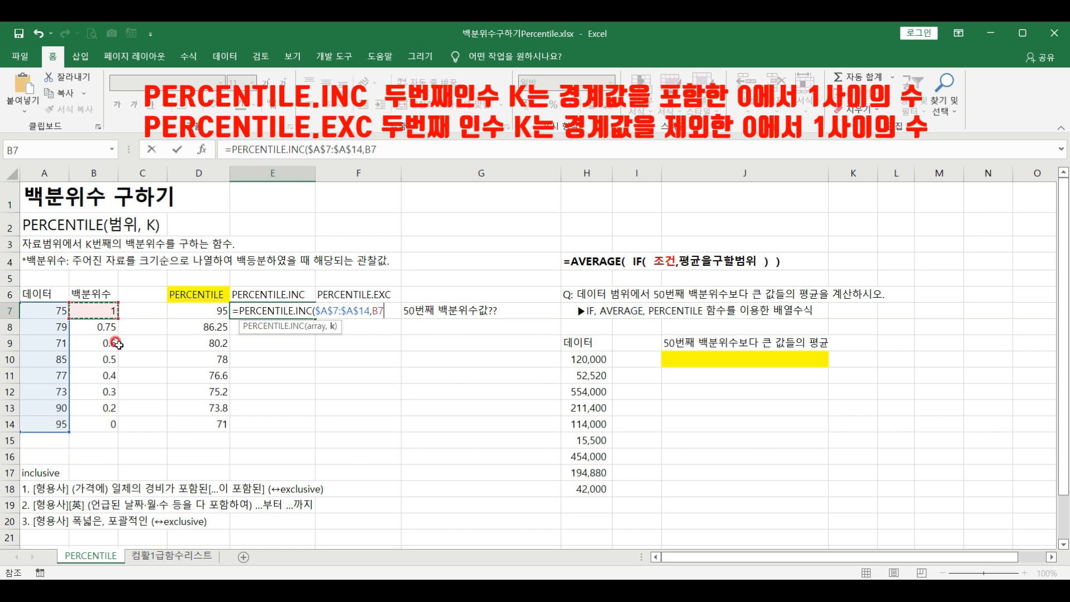
type(")")
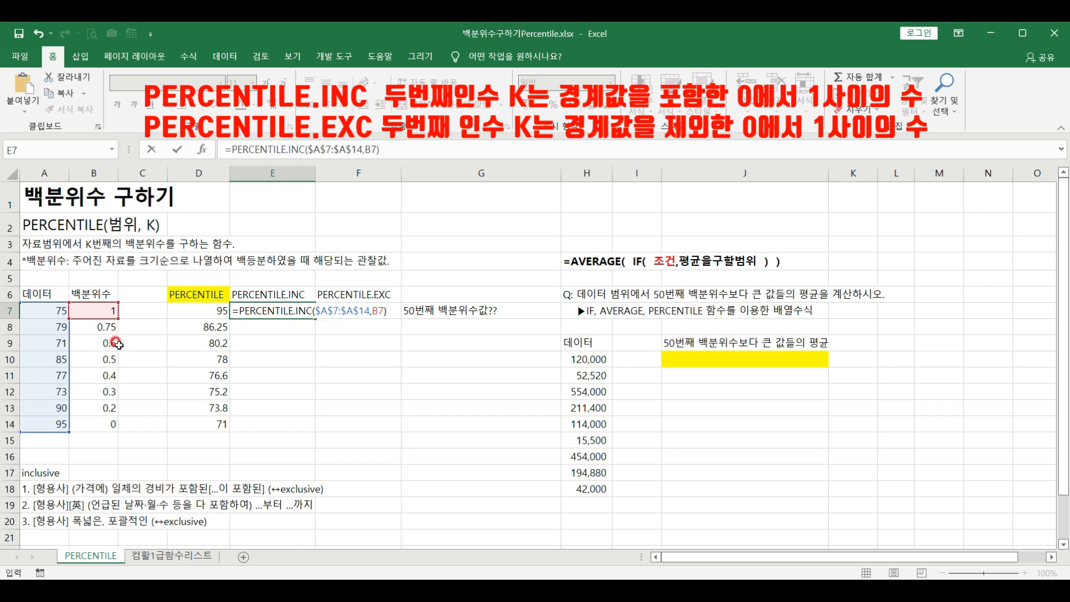
key("Return")
left_click(310, 313)
left_click_drag(316, 318, 298, 427)
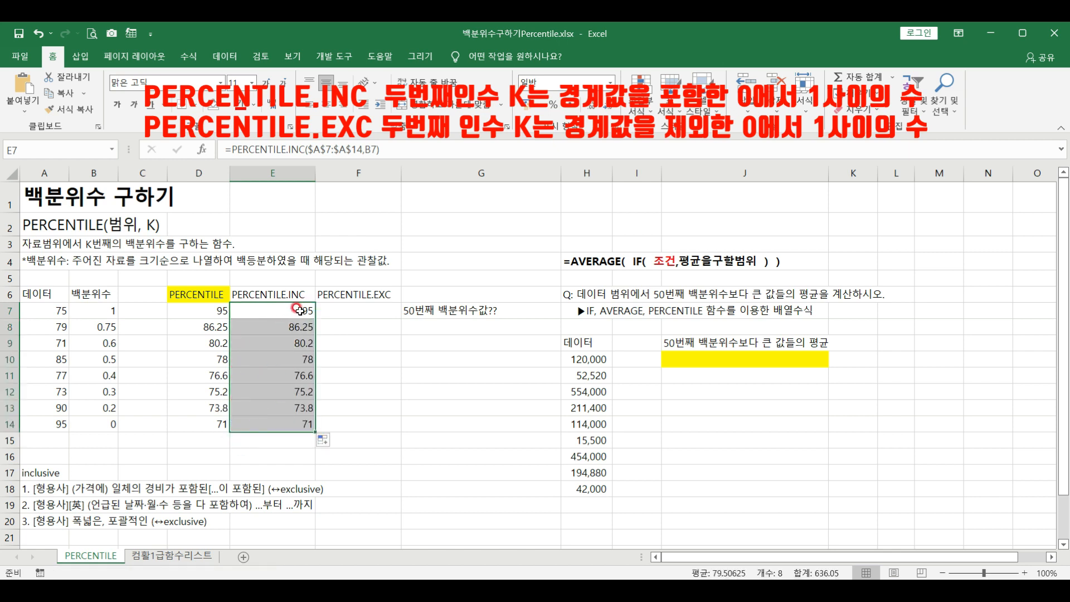
left_click(257, 308)
Step: Read the dictionary definitions of "inclusive" and "exclusive" below the data table to compare PERCENTILE.INC with PERCENTILE.EXC
left_click(329, 306)
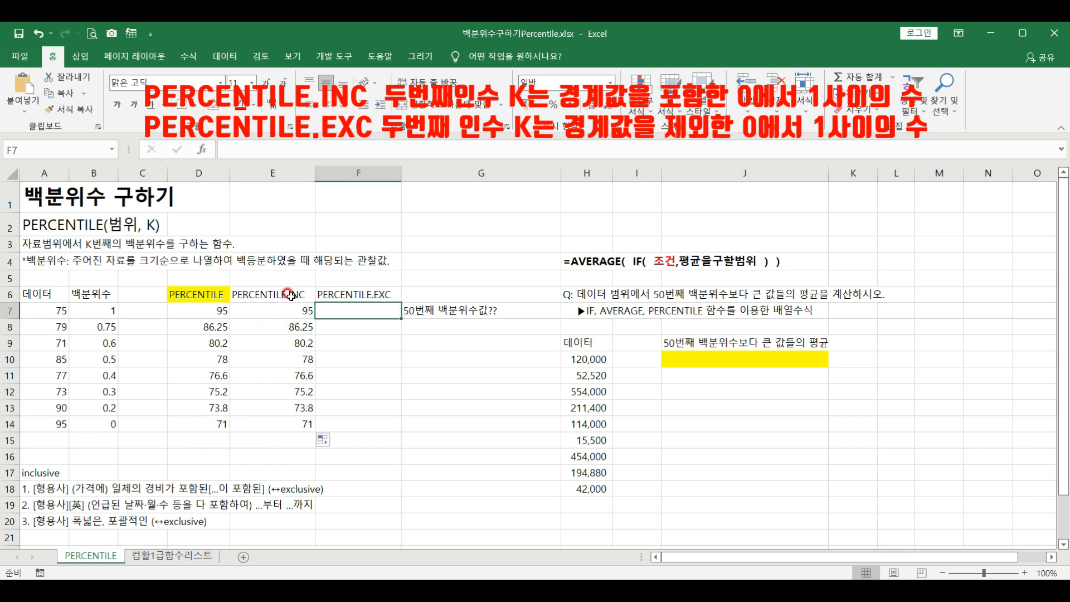
left_click(31, 472)
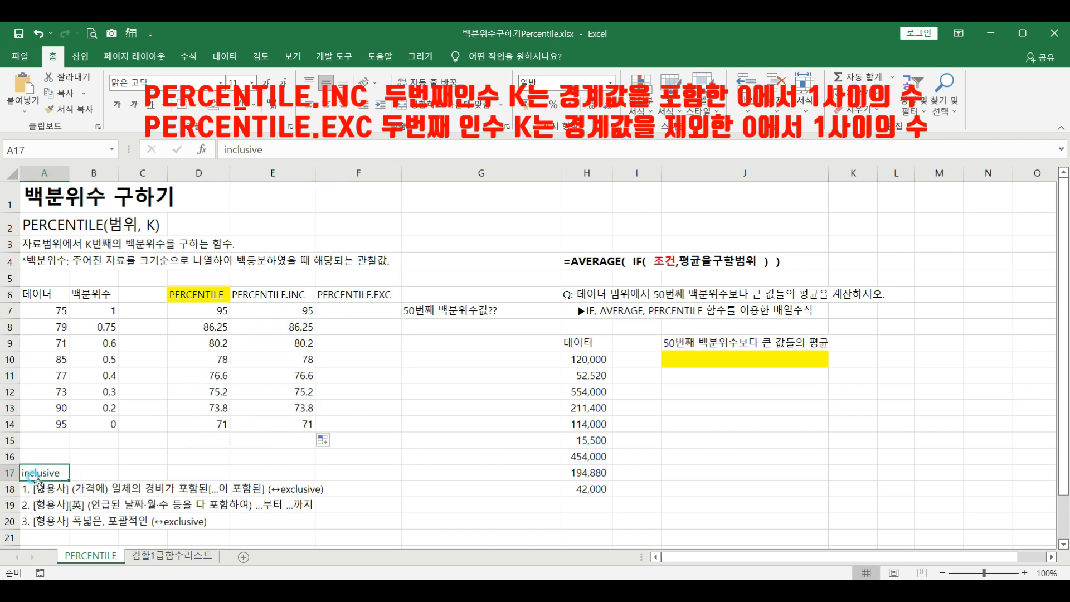
scroll(47, 527, "down", 3)
left_click(32, 378)
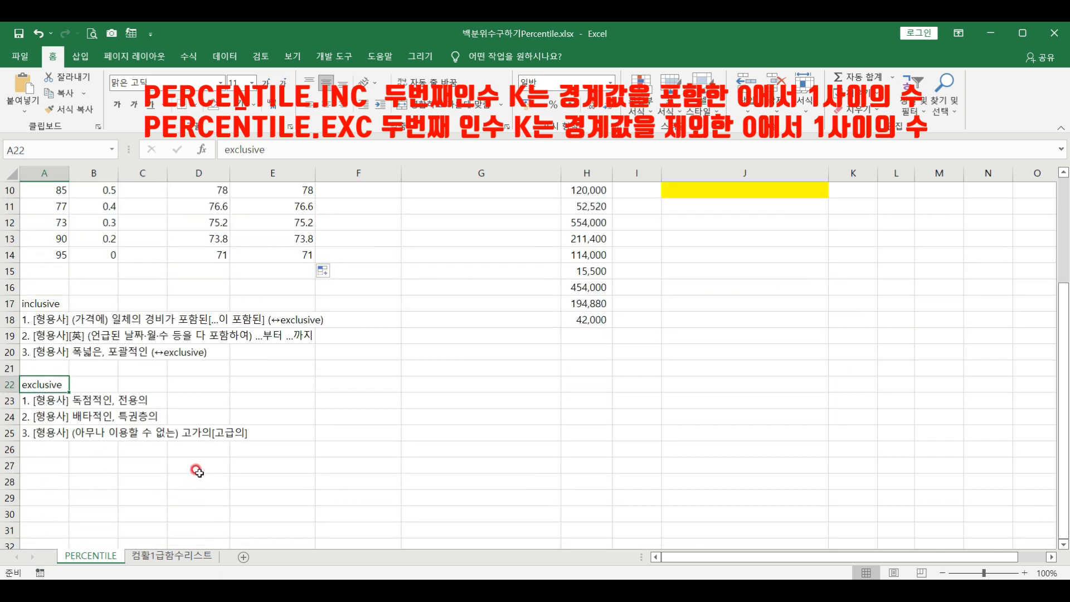
scroll(198, 471, "up", 3)
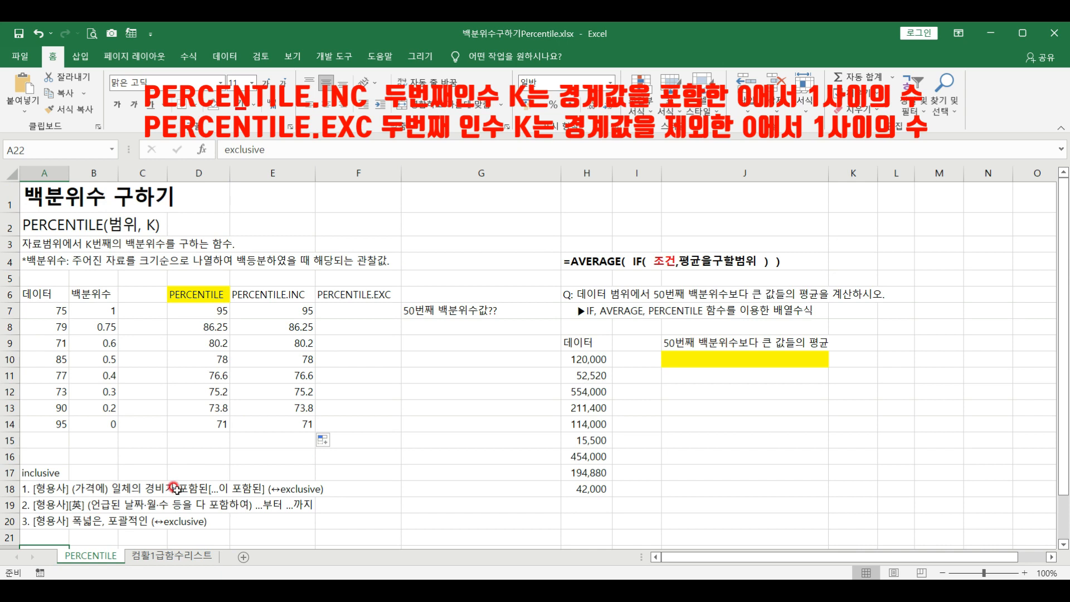
Step: Calculate the PERCENTILE.EXC column with =PERCENTILE.EXC($A$7:$A$14,B7) in F7 and fill the formula down to F14
scroll(239, 507, "down", 2)
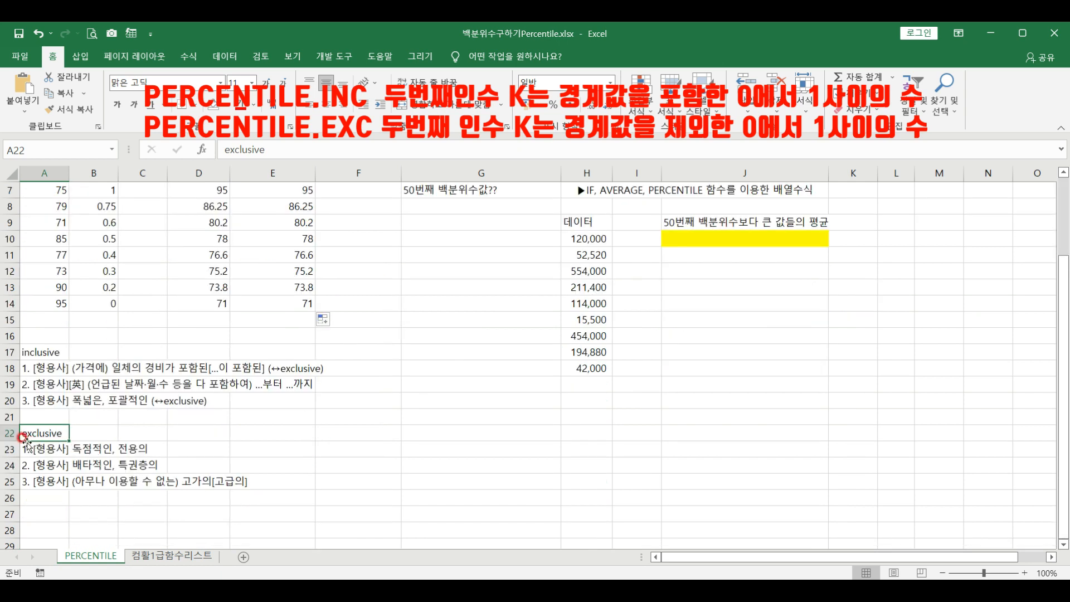
scroll(195, 456, "up", 2)
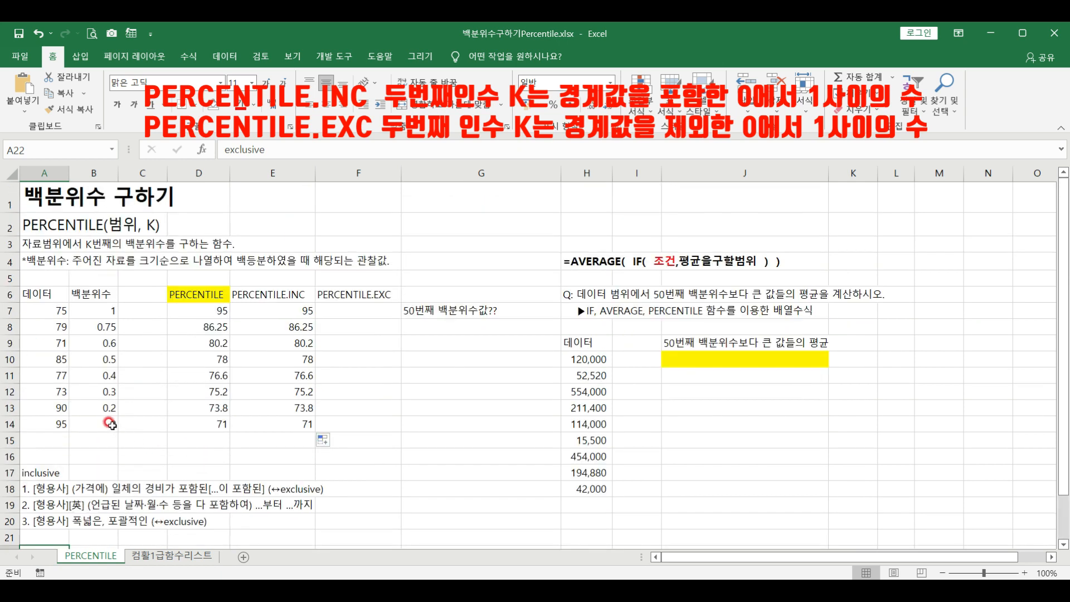
left_click(351, 310)
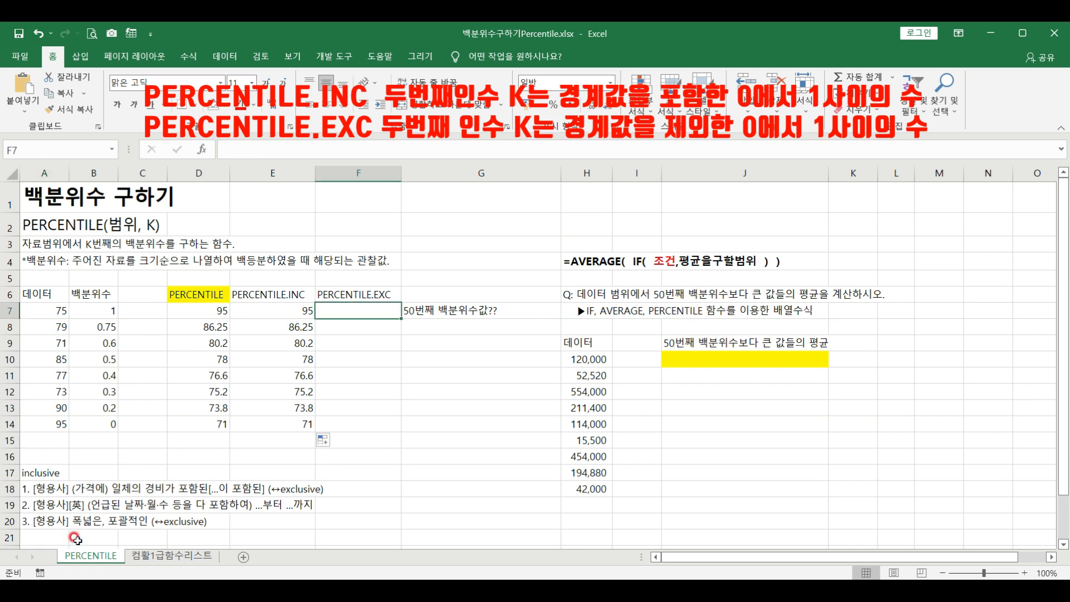
type("=per")
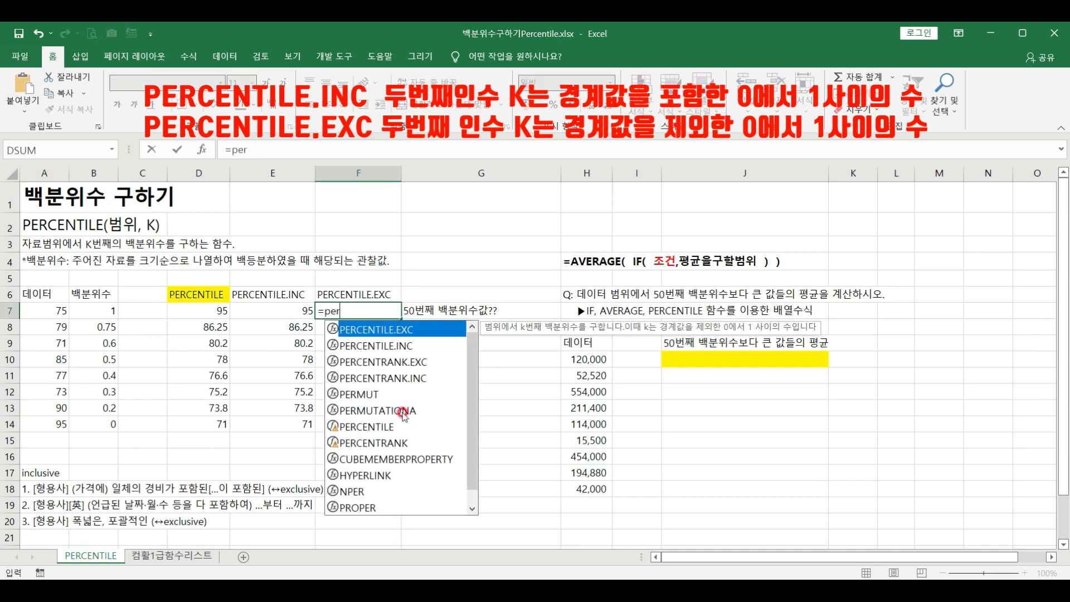
double_click(377, 330)
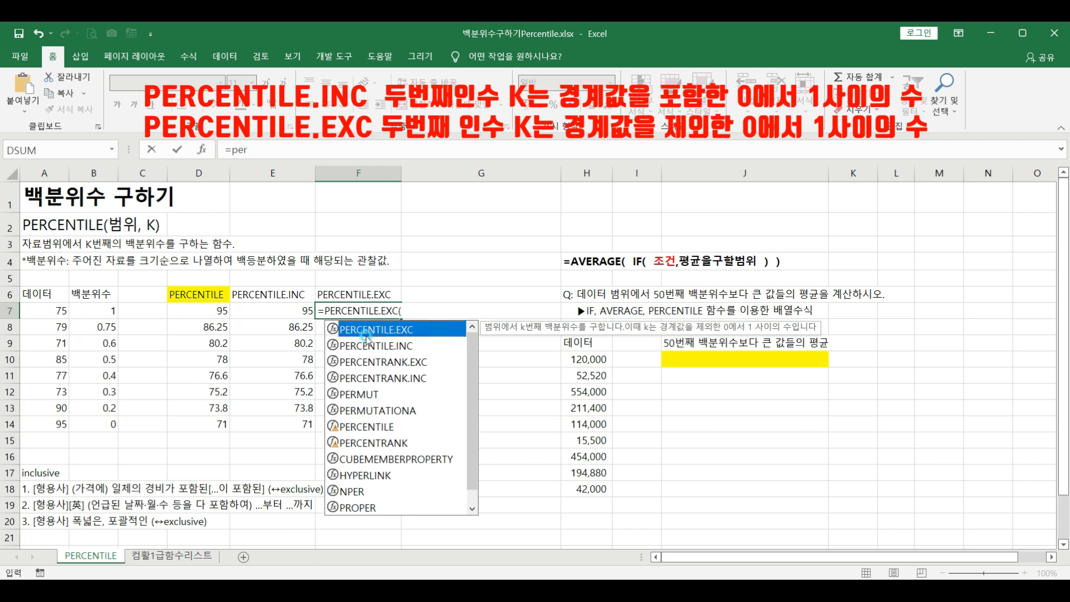
left_click_drag(58, 311, 47, 426)
key("F4")
type(",")
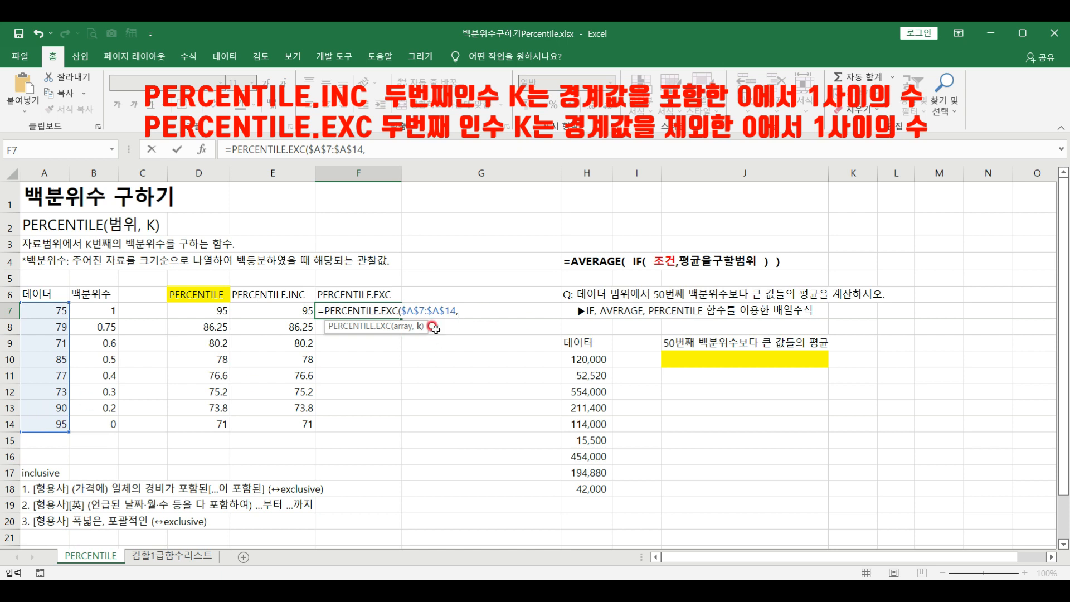
left_click(106, 313)
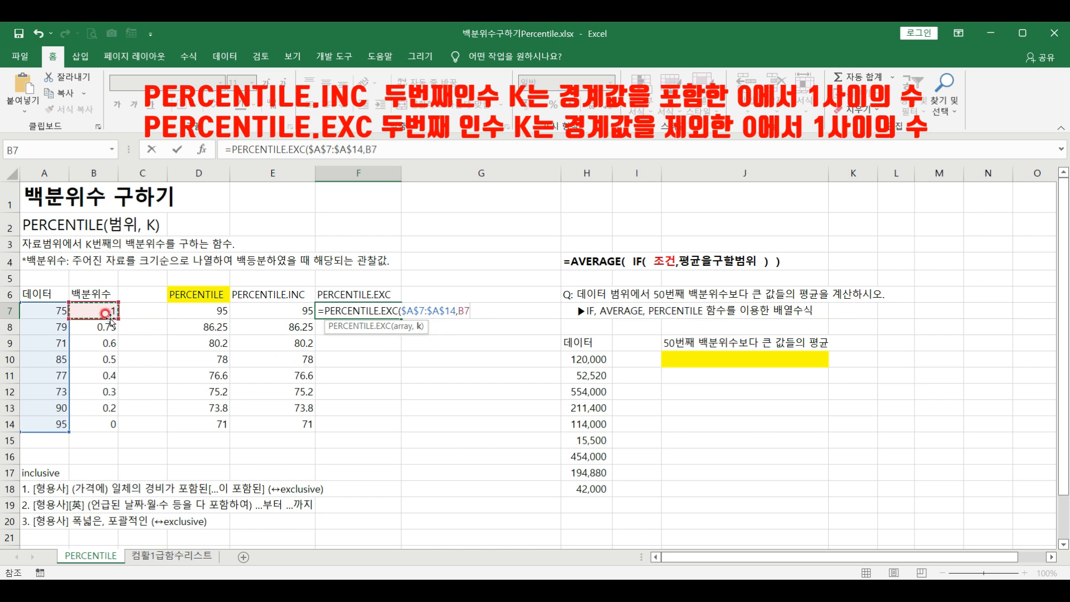
type(")")
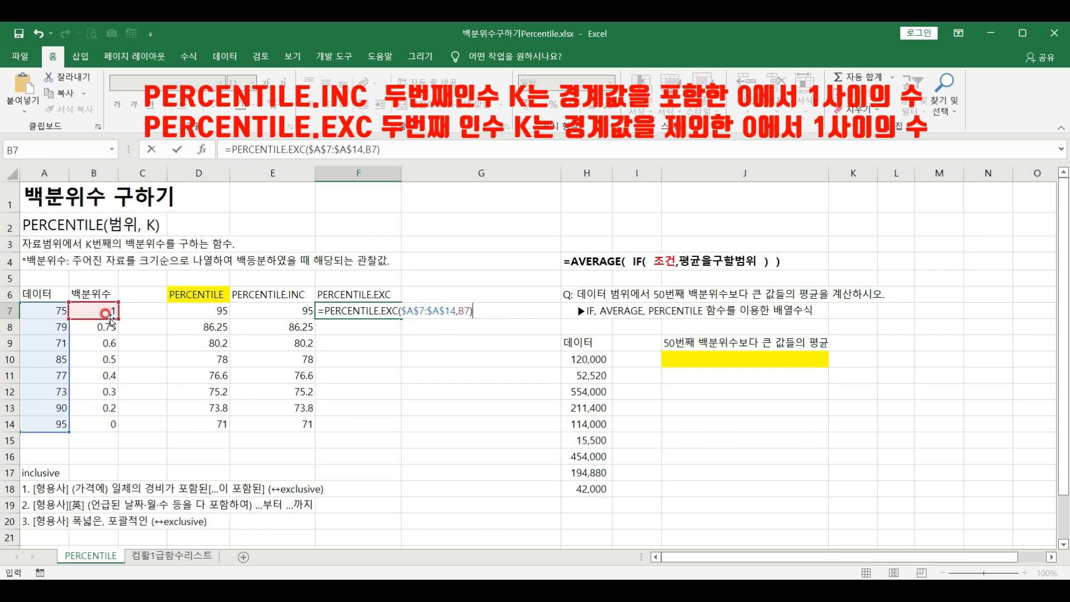
key("Return")
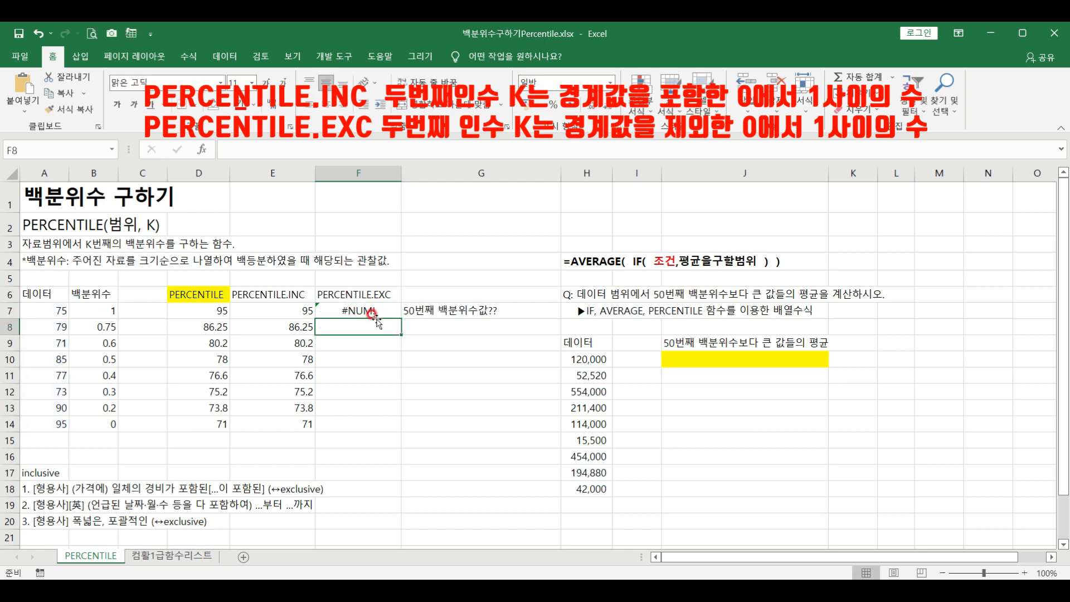
left_click(378, 310)
left_click_drag(401, 319, 396, 432)
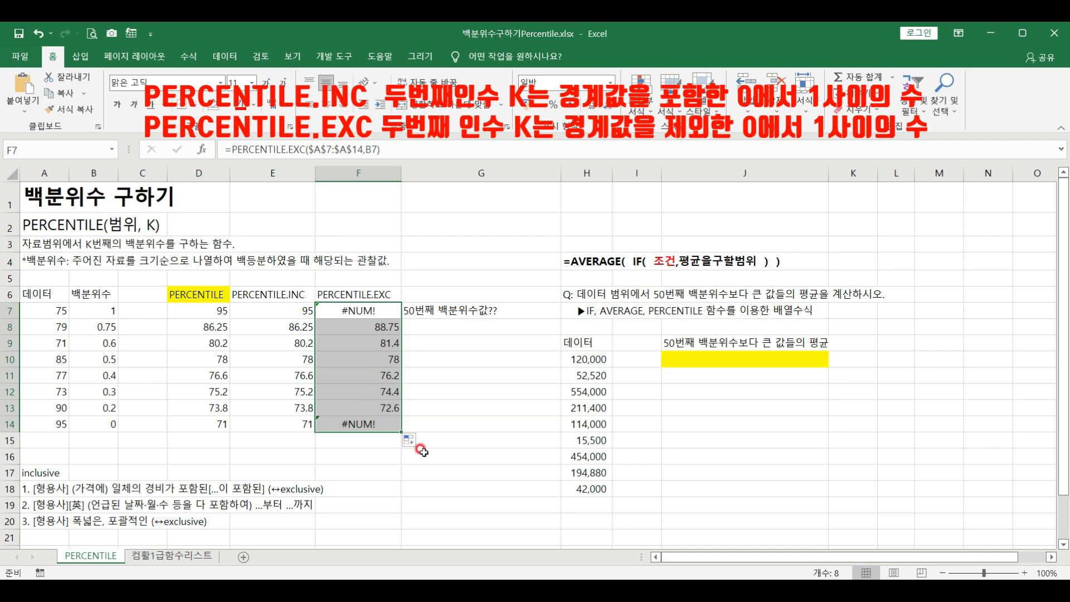
Step: Highlight the first and last PERCENTILE.EXC results, F7 and F14, with a yellow fill
left_click(363, 423)
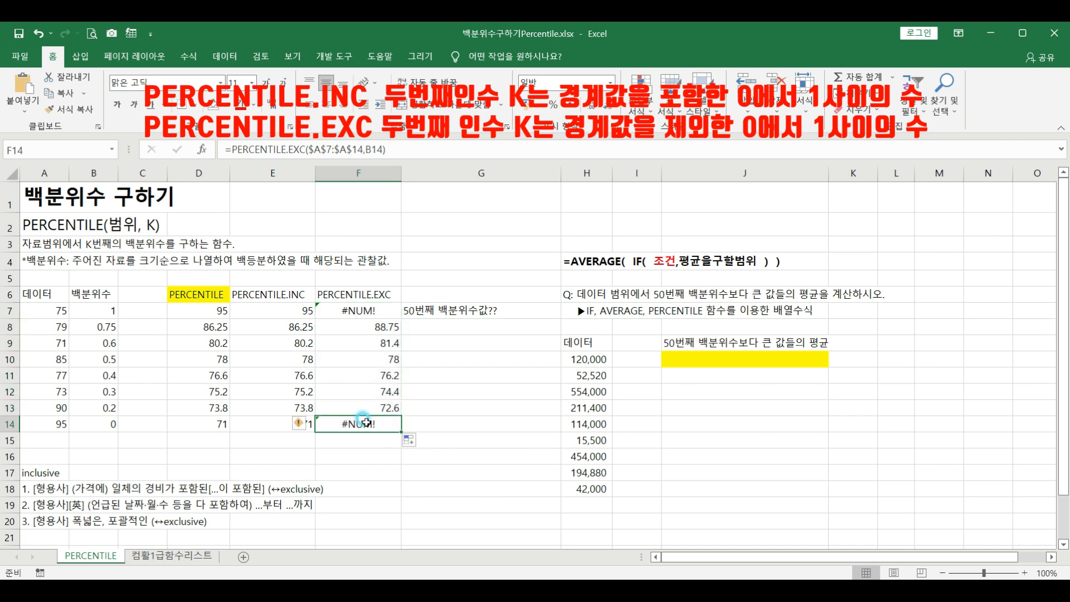
left_click(226, 105)
left_click(247, 215)
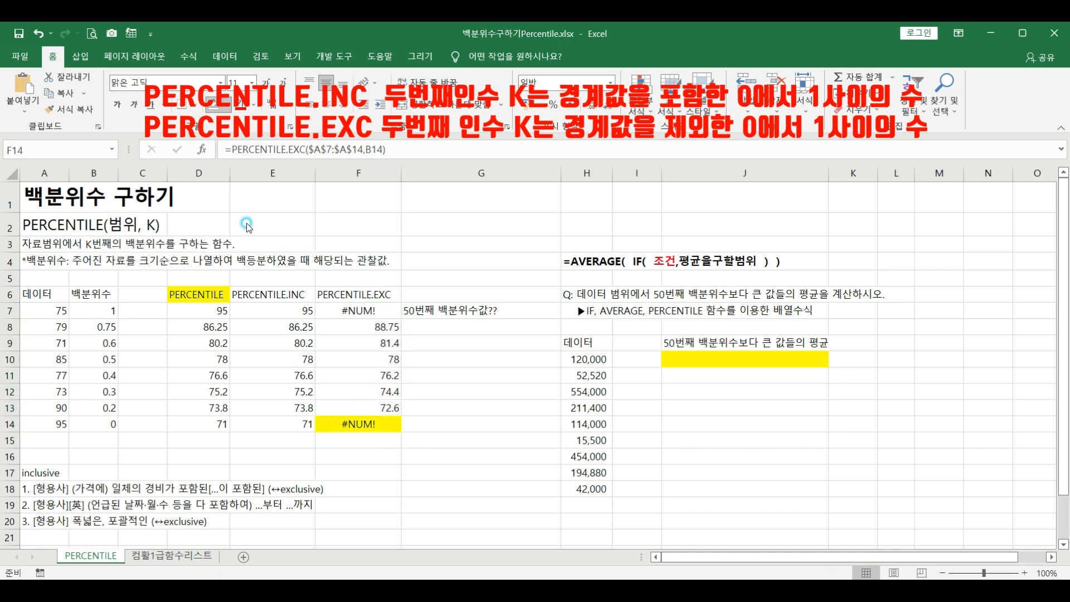
left_click(359, 310)
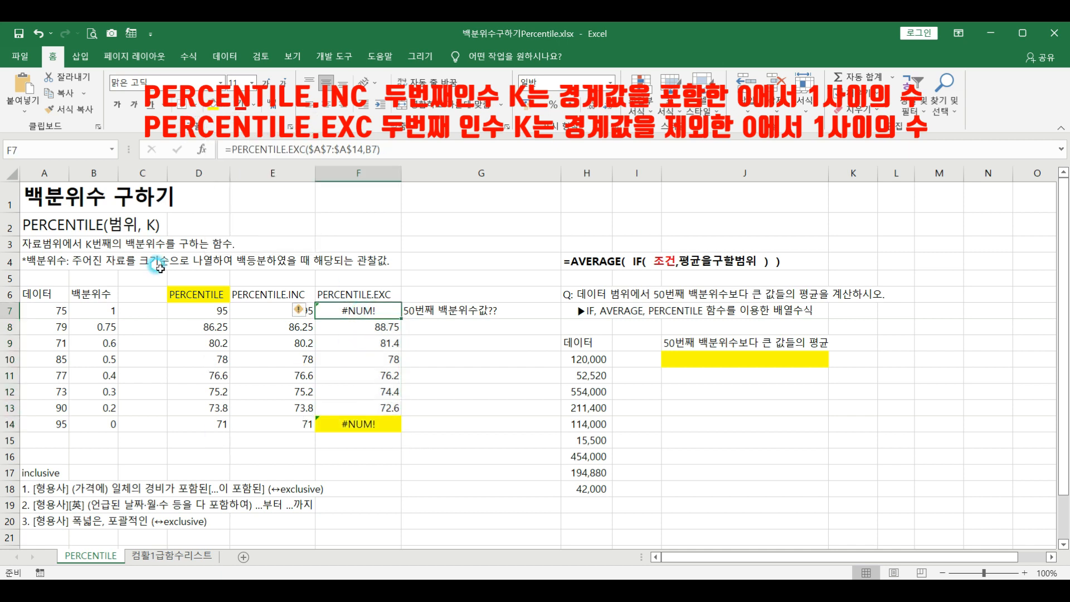
left_click(217, 107)
Step: Highlight the boundary K values in B7 and B14 with a yellow fill and compare them with the PERCENTILE.EXC results in F7 and F14
key("Left")
key("Left")
key("Left")
key("Left")
left_click(216, 107)
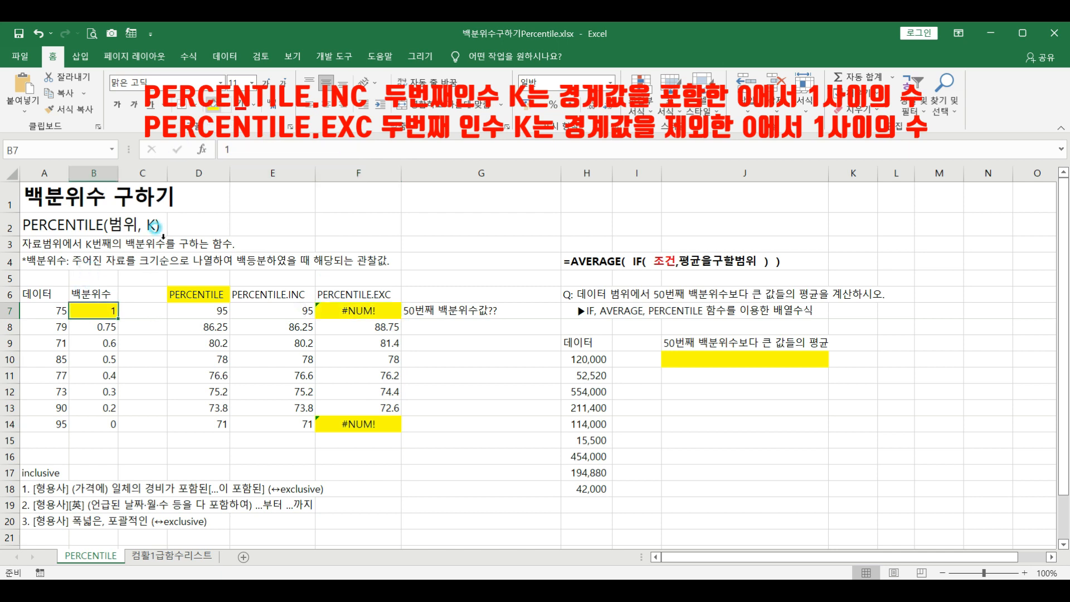
key("Down")
key("Down")
key("Down")
key("Down")
key("Down")
key("Down")
key("Down")
left_click(216, 109)
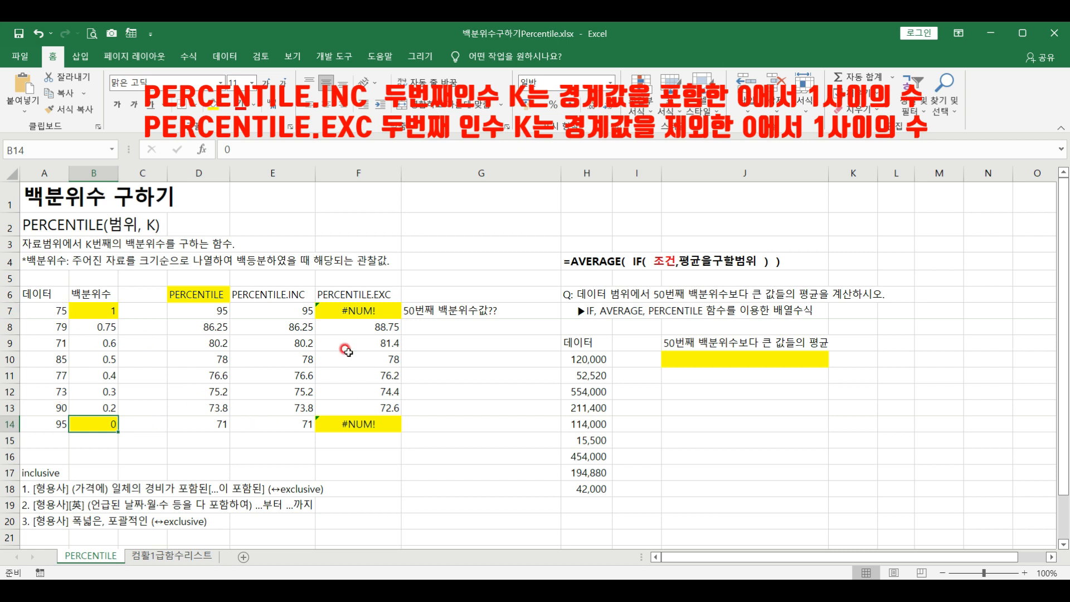
left_click(362, 311)
left_click(354, 422)
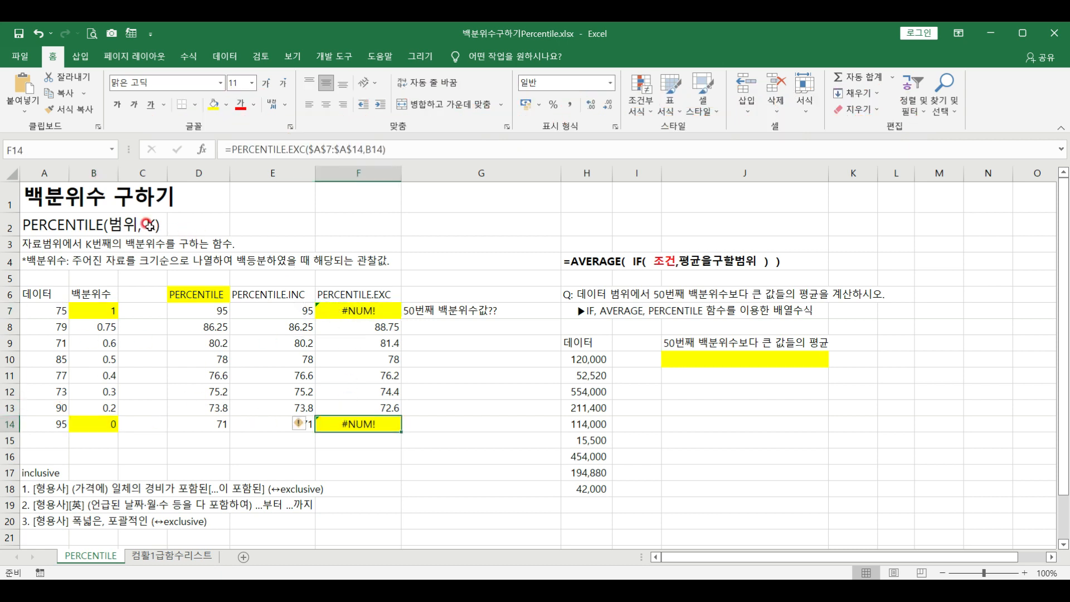
Step: Calculate the 50th percentile of the data in G8 with =PERCENTILE(A7:A14,0.5)
left_click(479, 327)
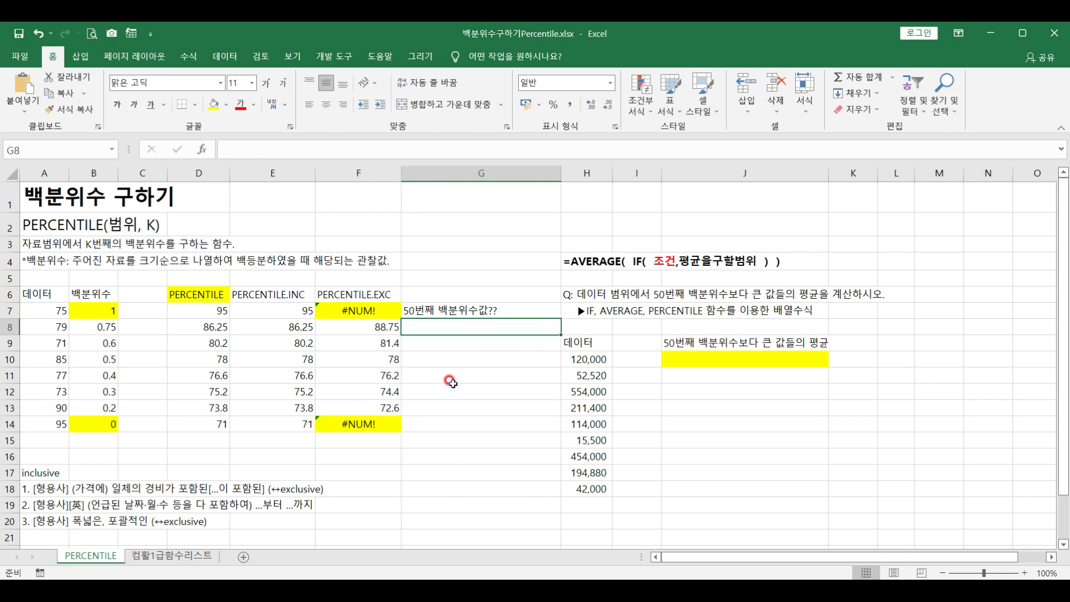
left_click(444, 308)
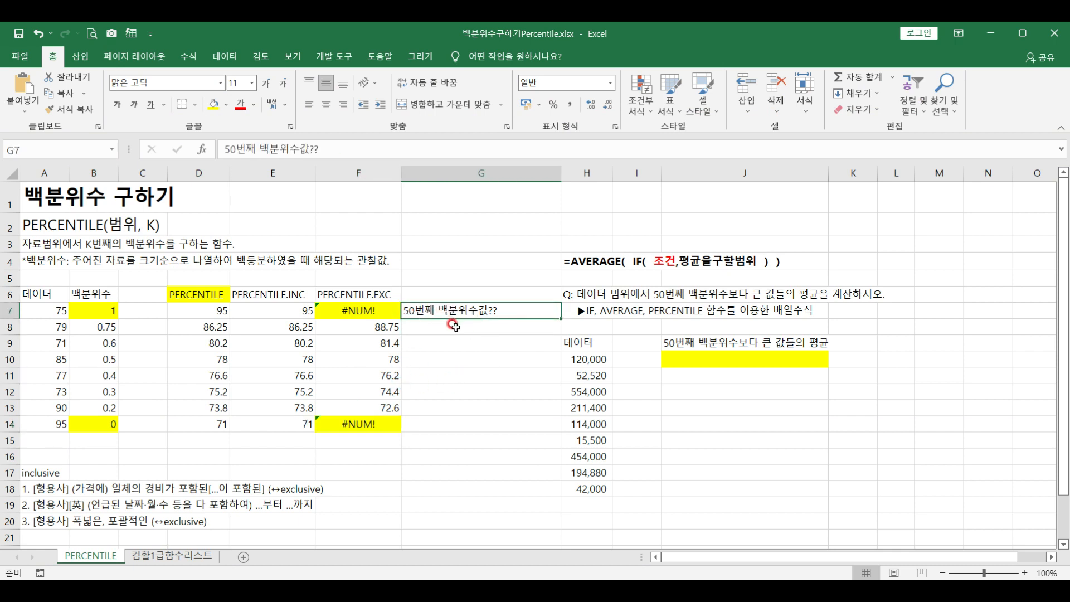
left_click(454, 326)
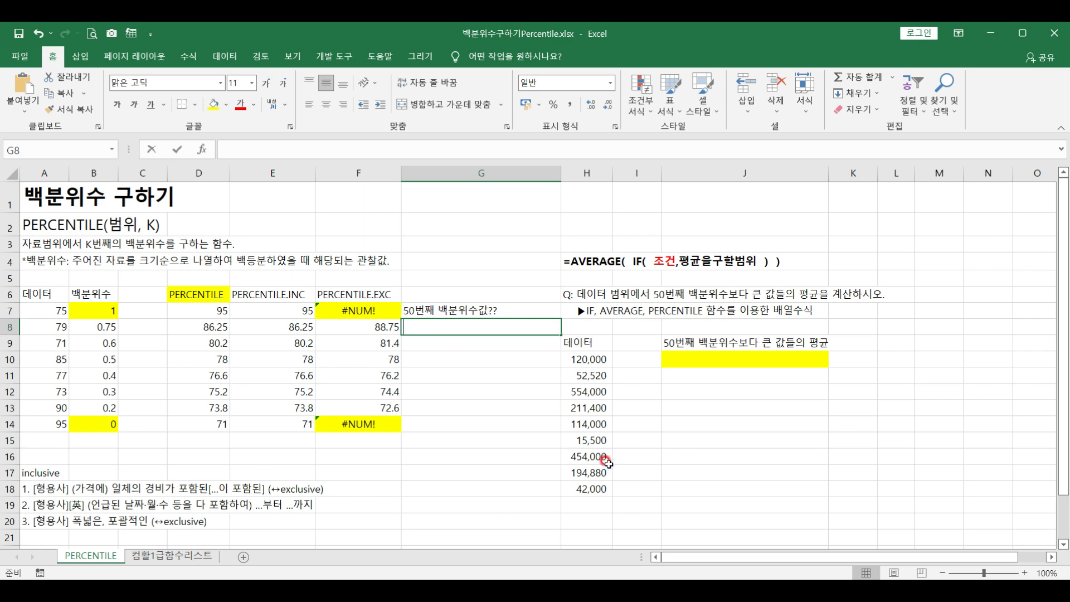
type("=per")
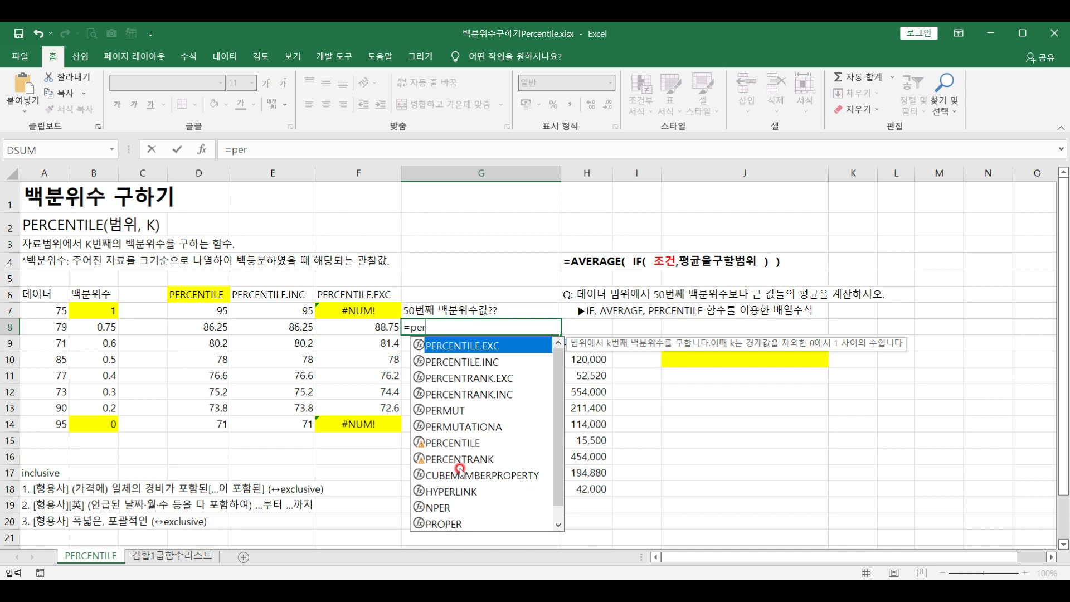
left_click(462, 444)
double_click(462, 443)
left_click_drag(55, 312, 55, 418)
type(",0.5")
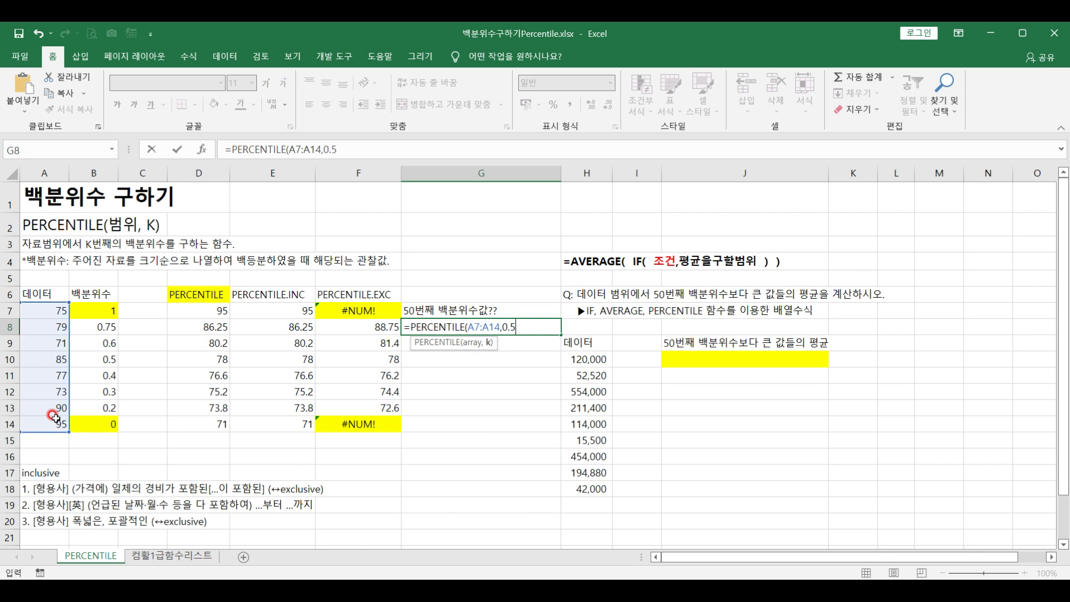
type(")")
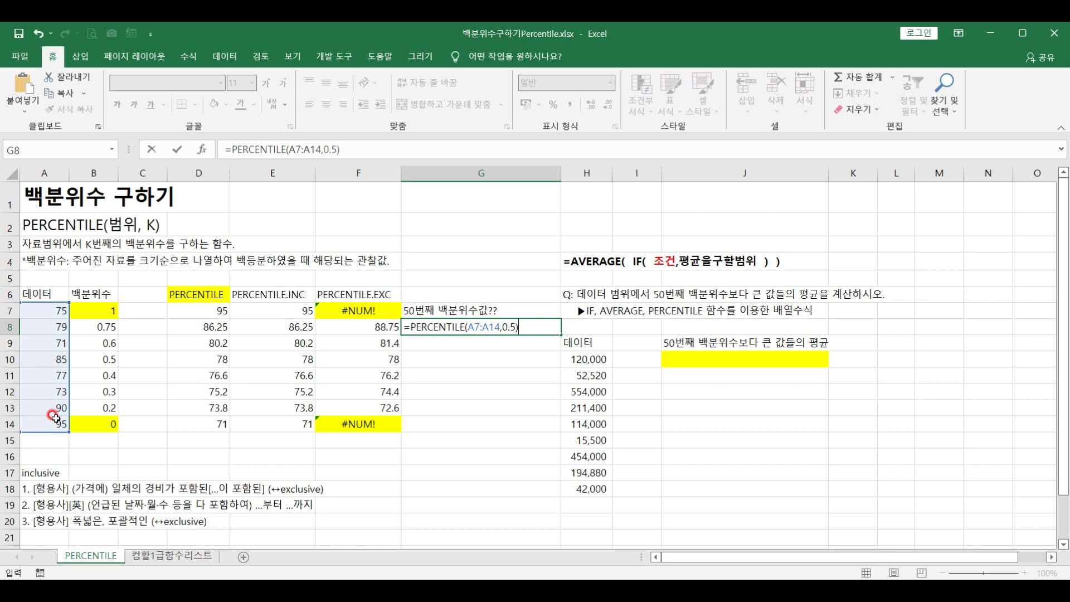
key("Return")
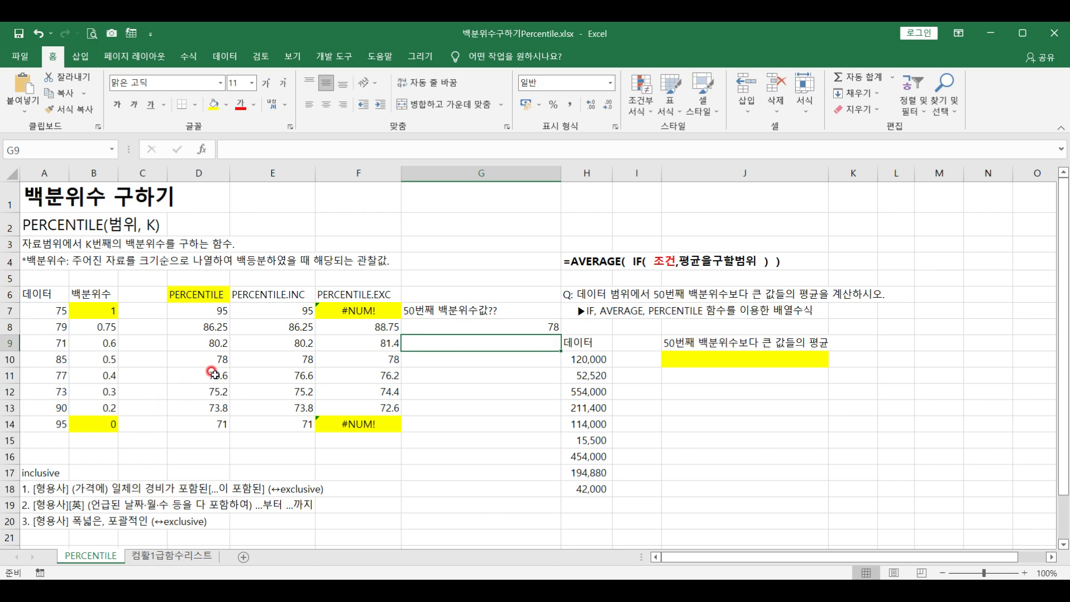
Step: Highlight A10:D10, the row for K value 0.5, with a yellow fill
left_click(207, 360)
left_click_drag(194, 357, 56, 346)
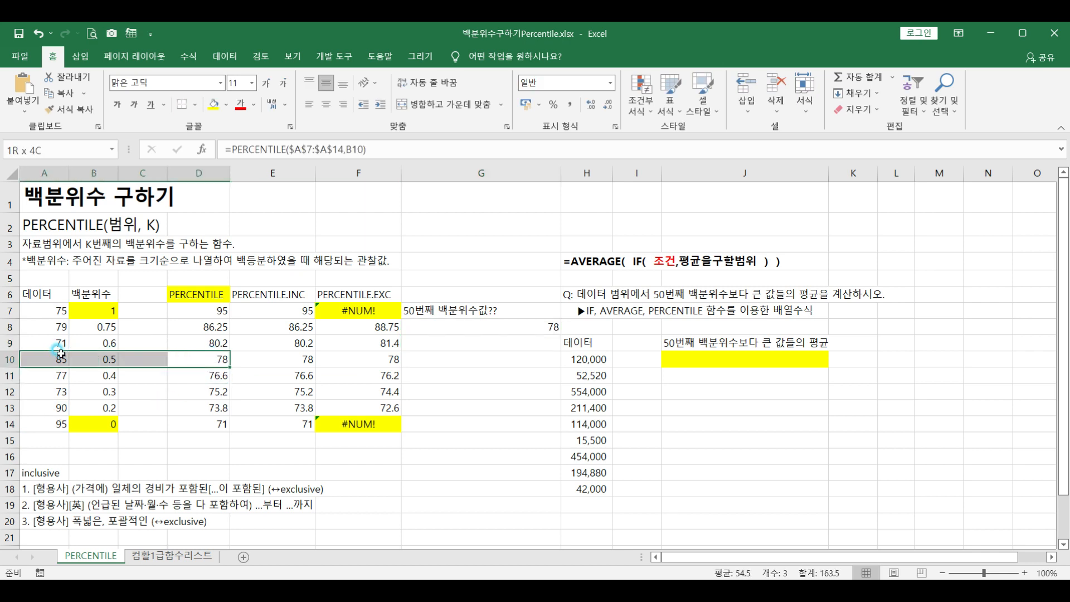
left_click(213, 104)
Step: Change the K argument of the PERCENTILE formula in G8 to 80%
left_click(468, 324)
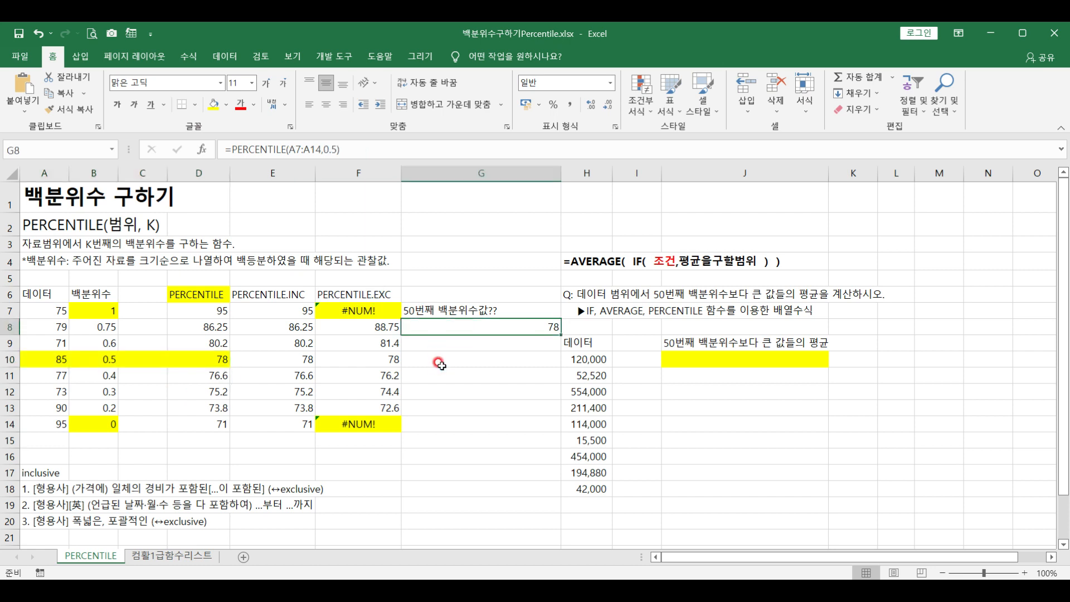
left_click(336, 149)
key("BackSpace")
key("BackSpace")
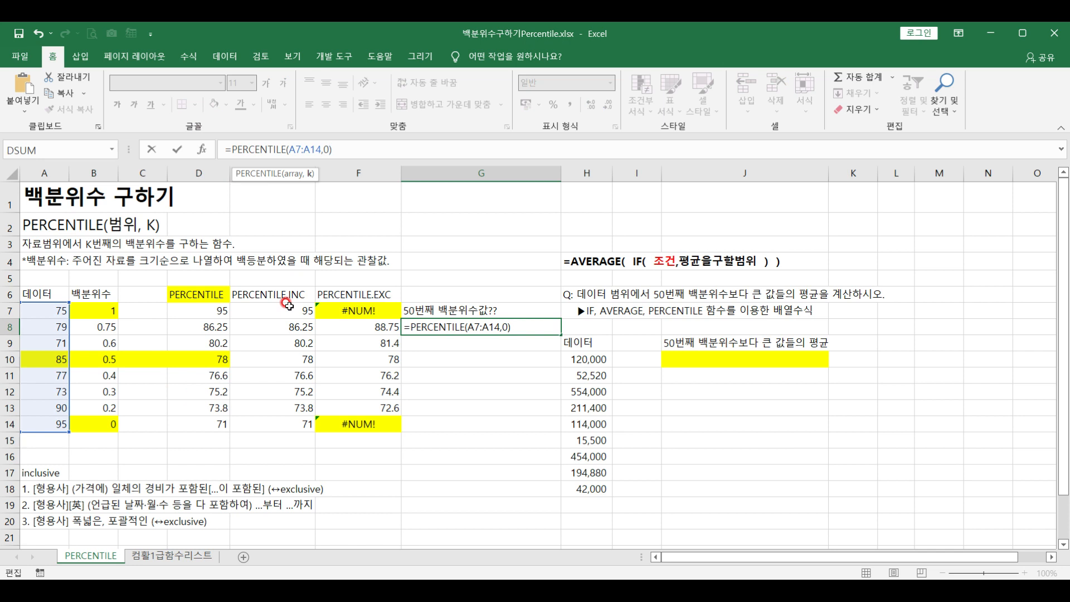
type("80")
key("Return")
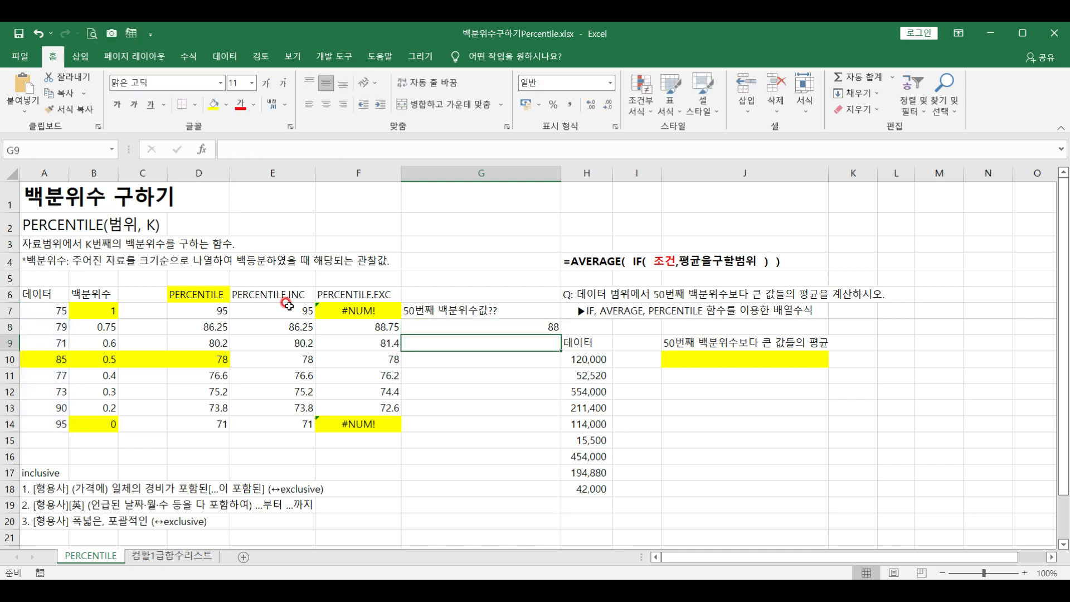
Step: Set the K argument of the G8 formula to 50% and compare the result with the PERCENTILE value in D10
left_click(518, 324)
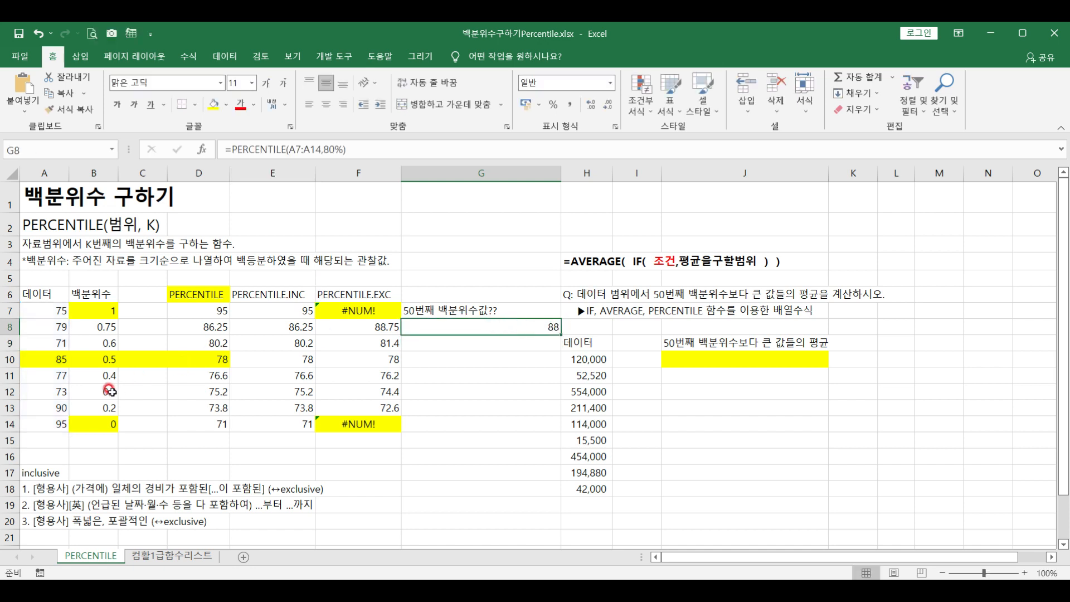
left_click(325, 149)
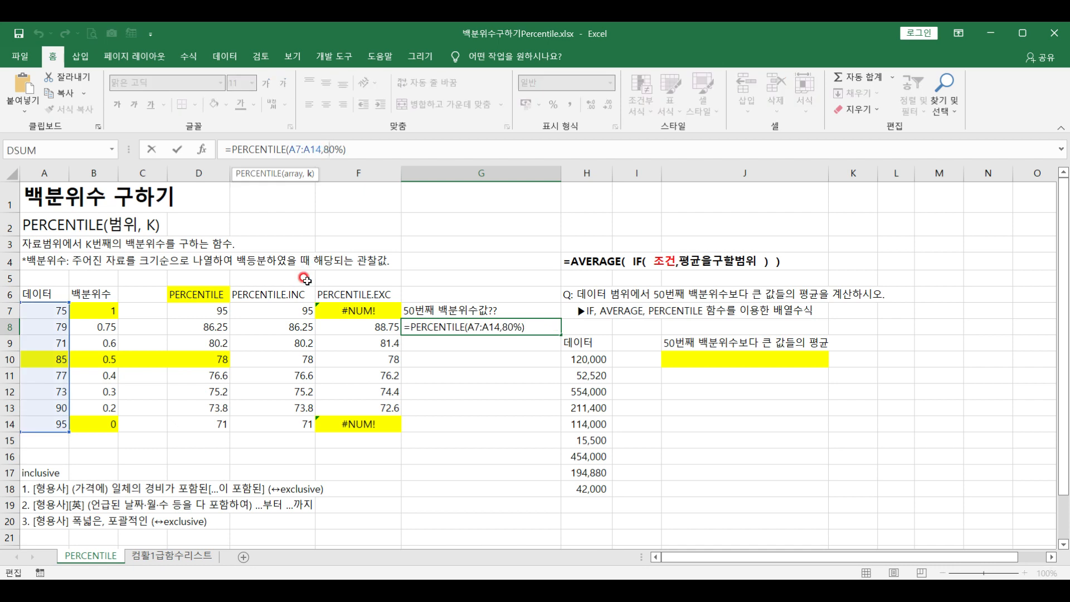
key("Delete")
type("5")
key("Return")
left_click(202, 356)
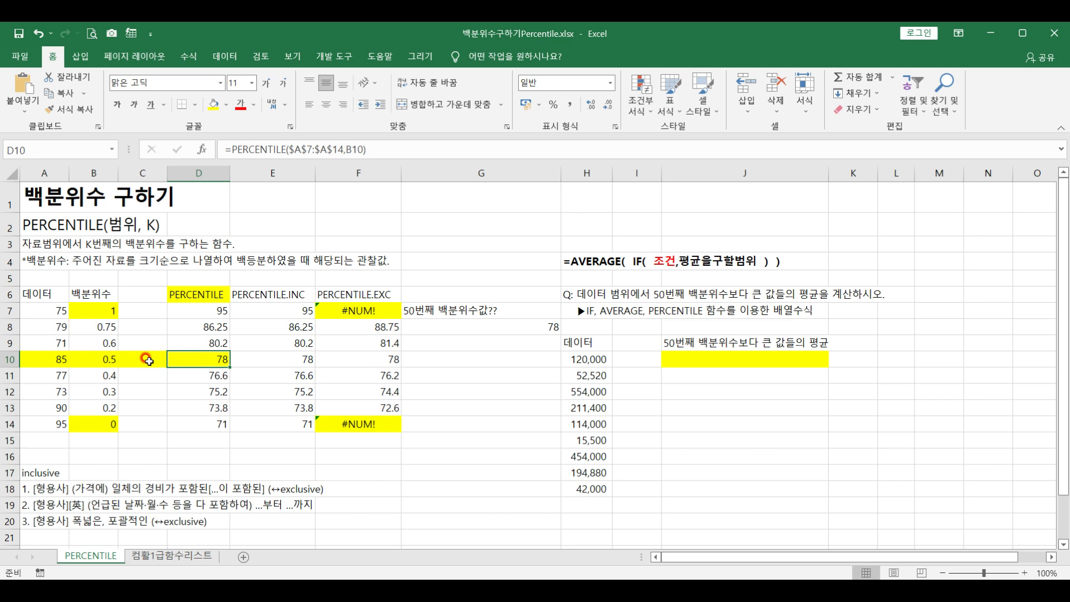
left_click(440, 308)
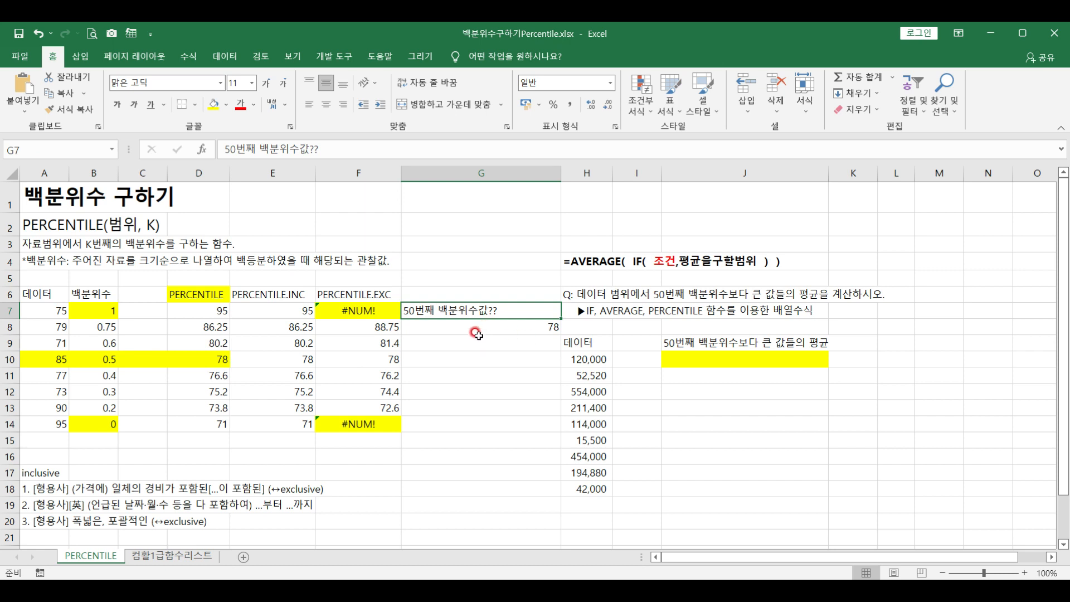
left_click(532, 330)
left_click(491, 329)
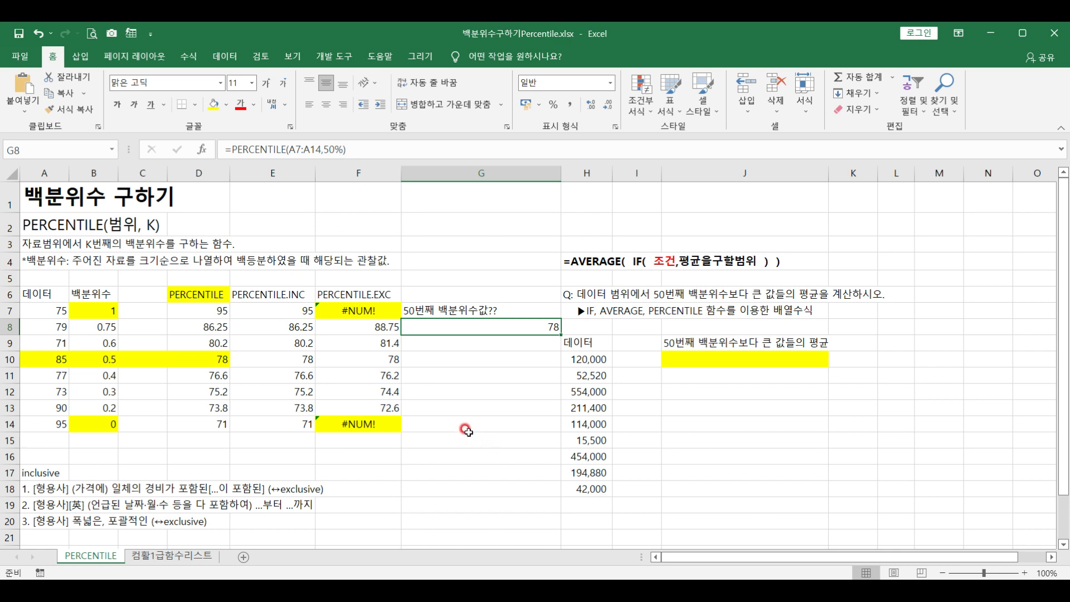
Step: Read the AVERAGE(IF()) formula pattern in H4, the question in H6 and the array-formula hint in H7
left_click(569, 261)
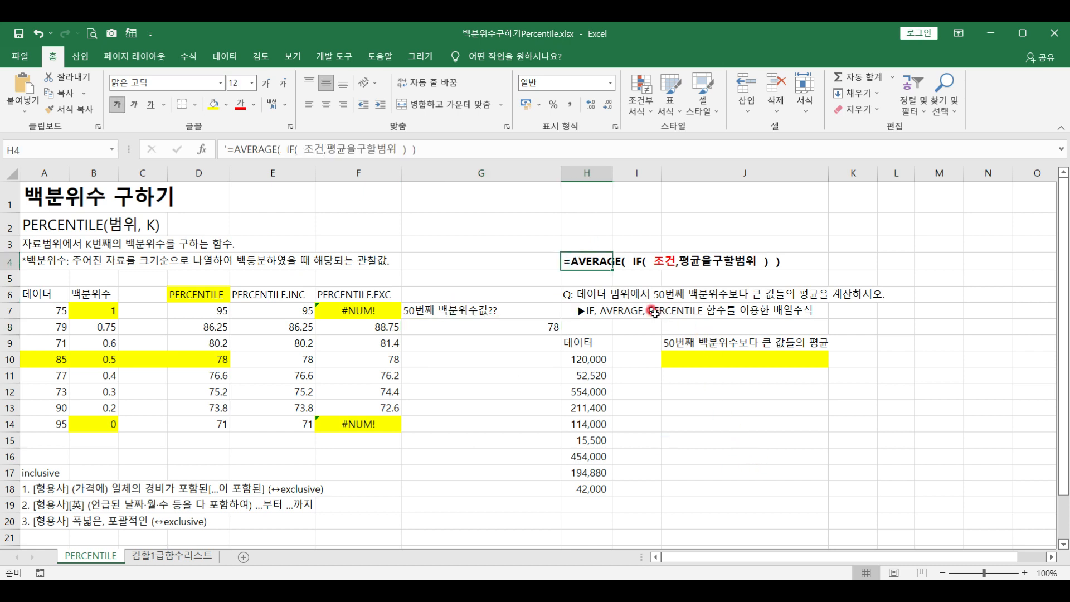
left_click(583, 295)
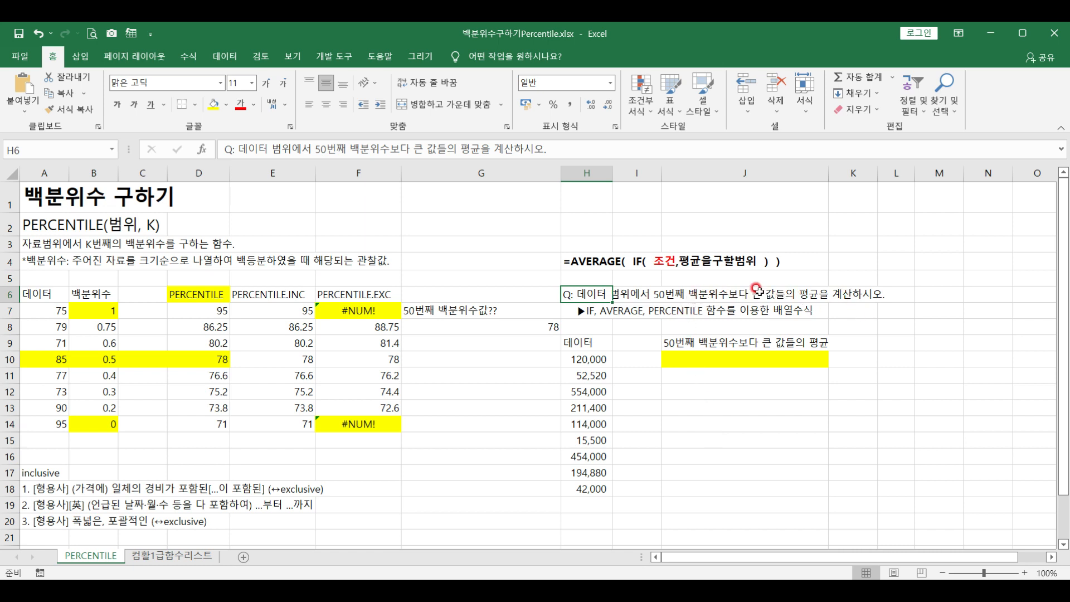
left_click(582, 312)
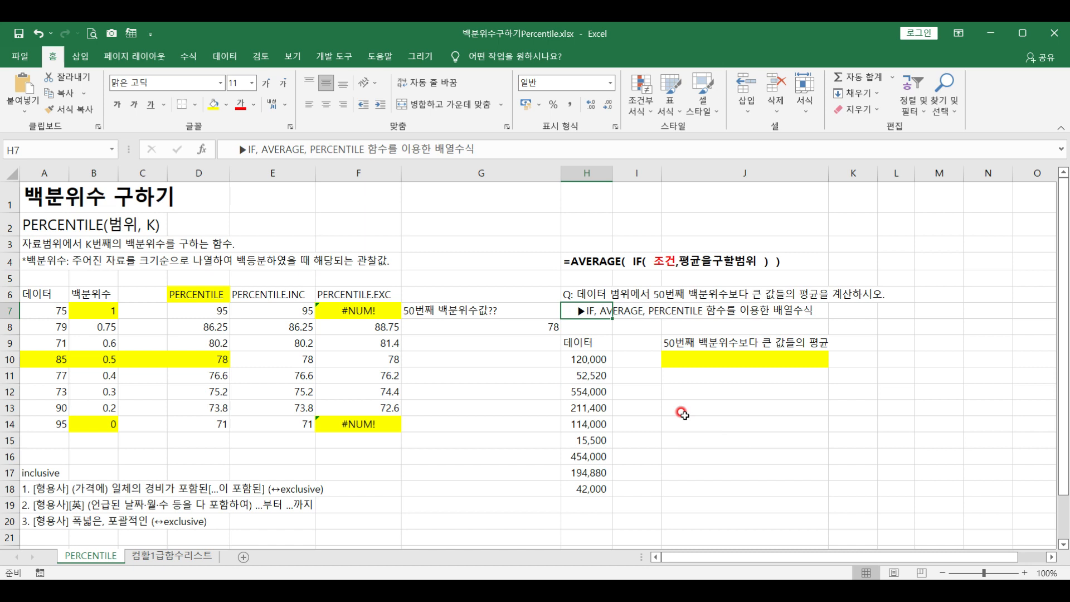
Step: Start a formula in J10 with AVERAGE and an IF function nested inside it, following the pattern in H4
left_click(704, 343)
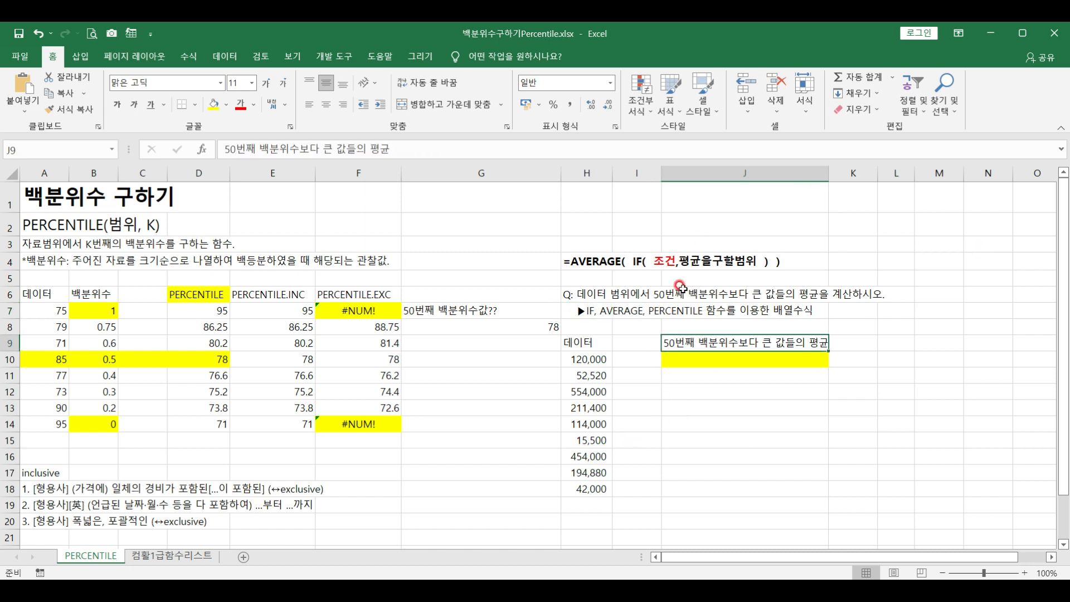
left_click(577, 260)
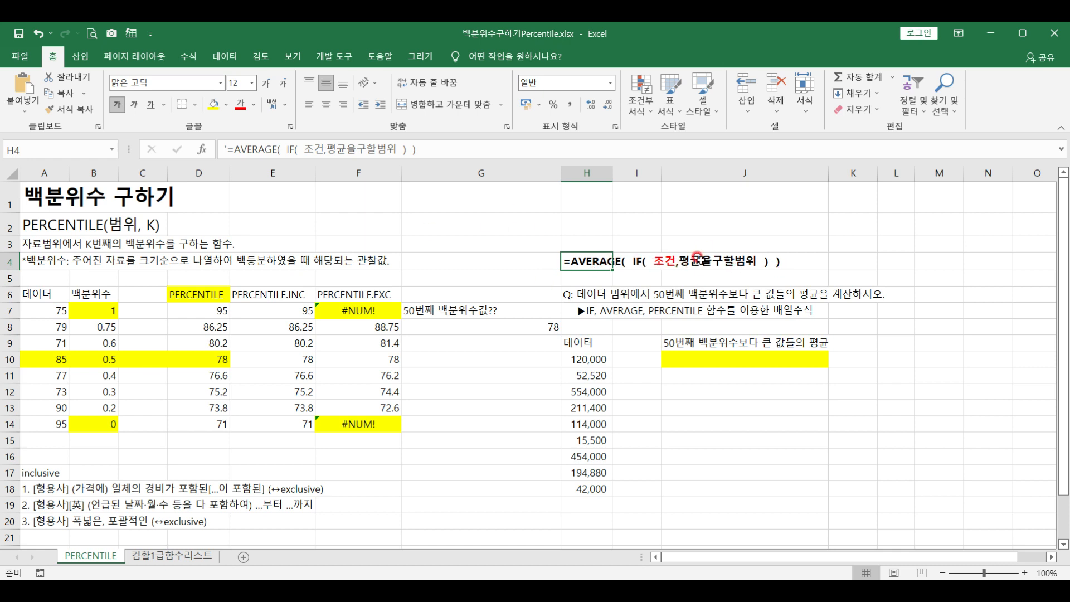
left_click(711, 359)
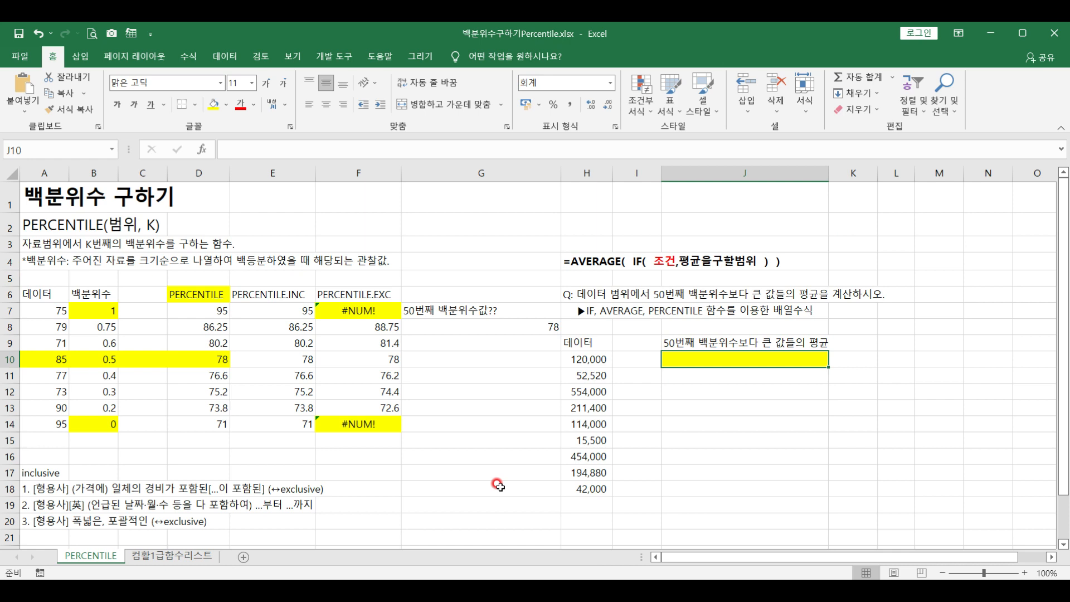
type("=av")
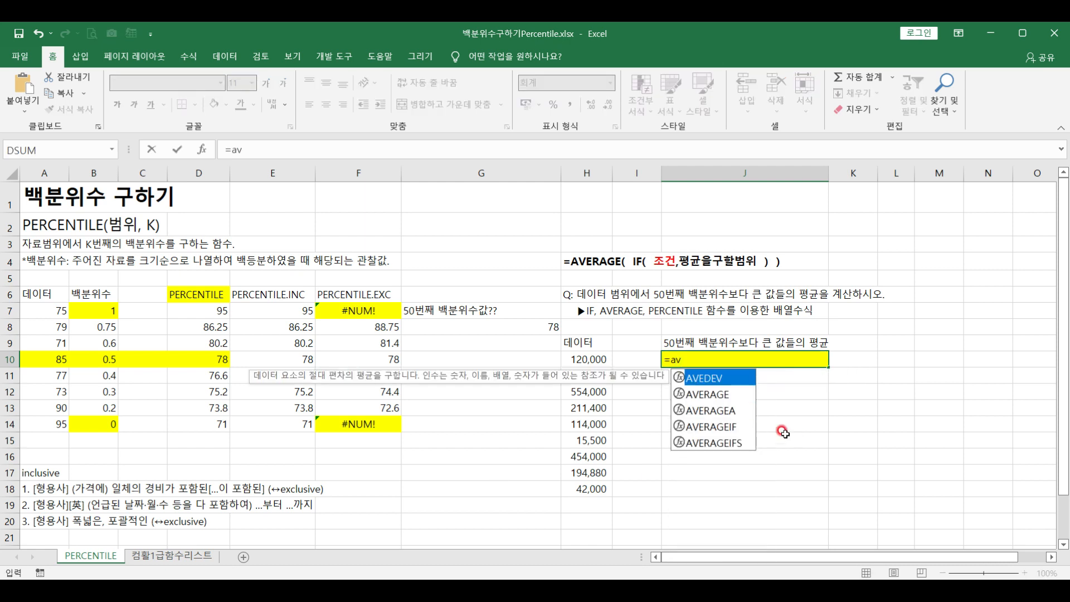
left_click(728, 396)
double_click(728, 396)
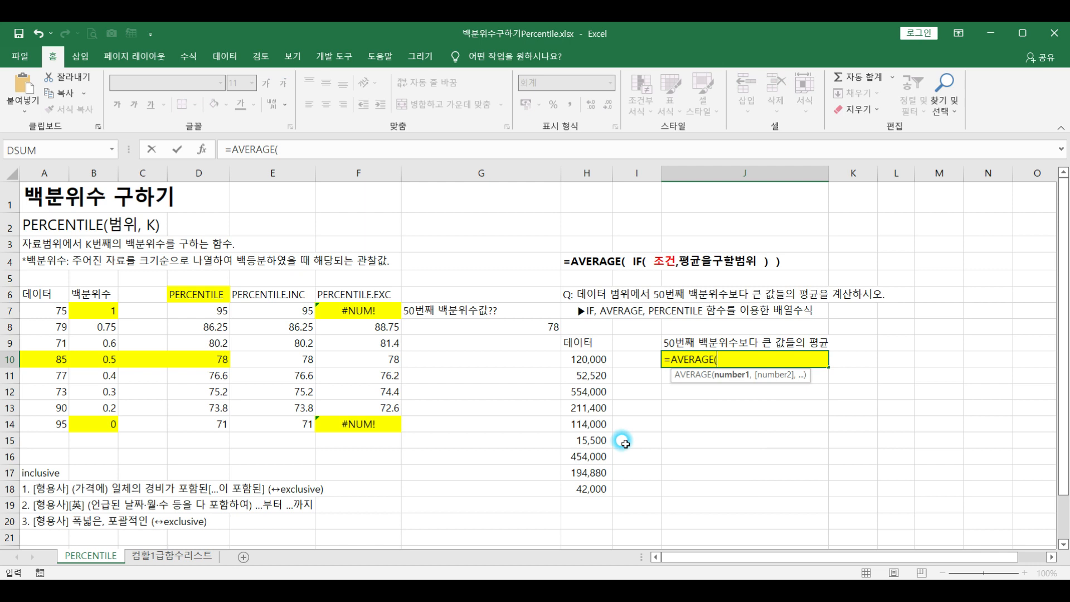
type("if")
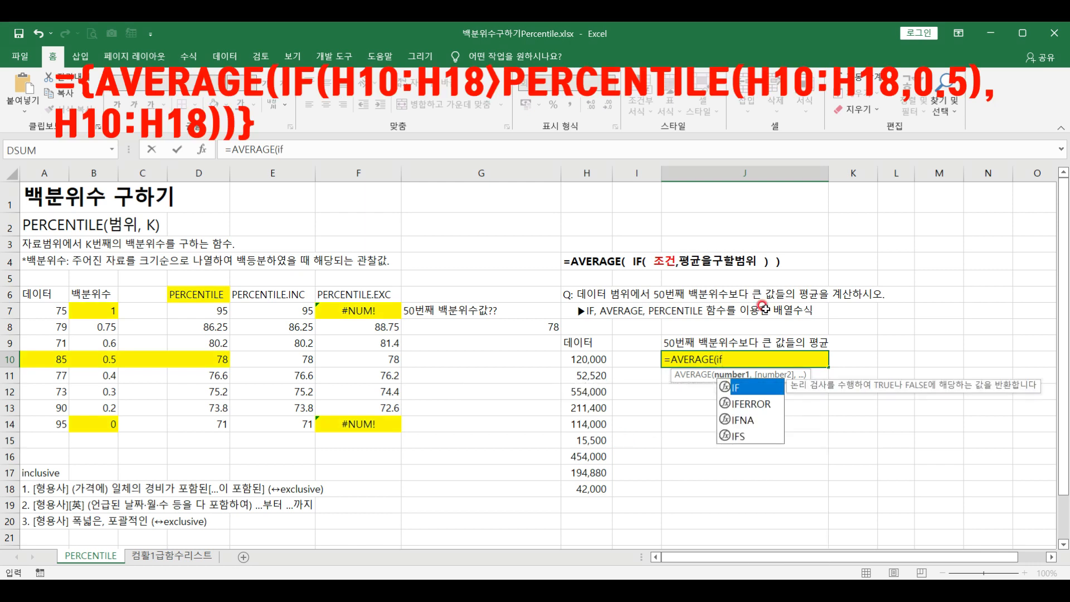
double_click(750, 389)
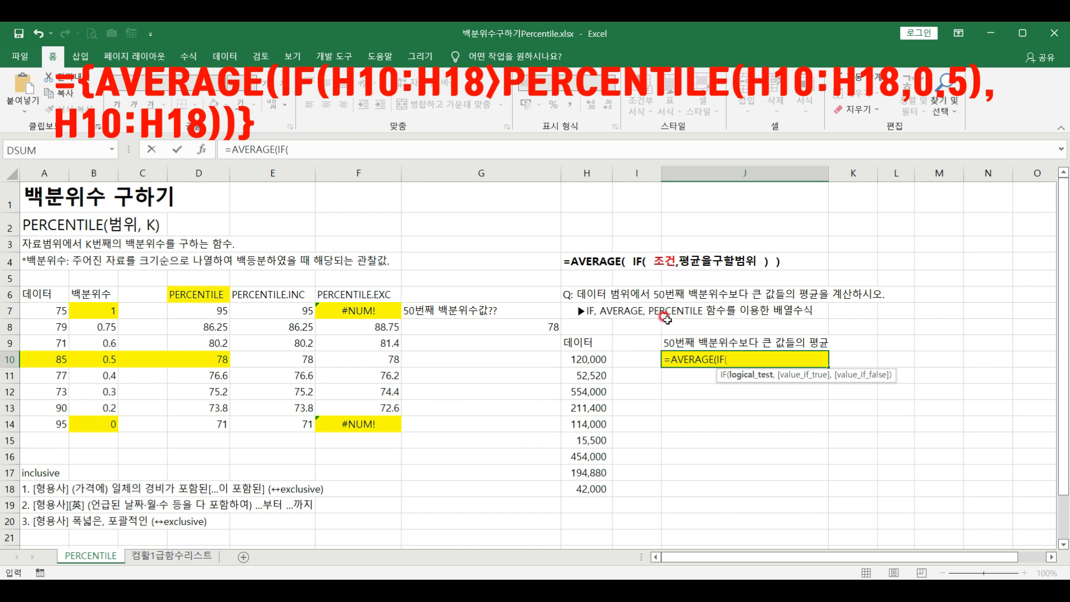
Step: Set the IF condition in the J10 formula to H10:H18>PERCENTILE(H10:H18,0.5)
left_click_drag(588, 360, 585, 496)
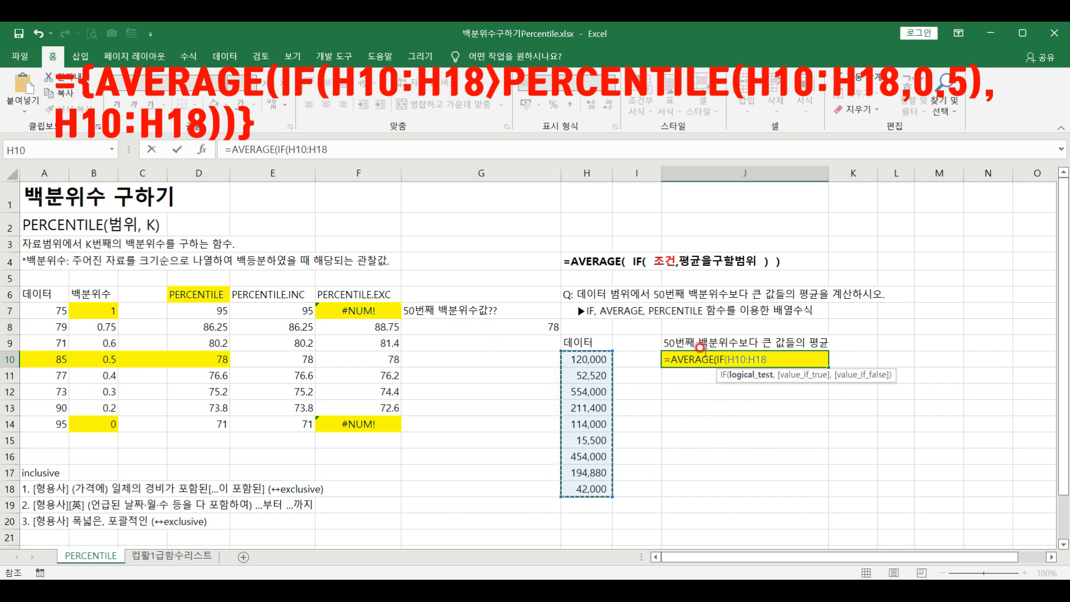
type(">")
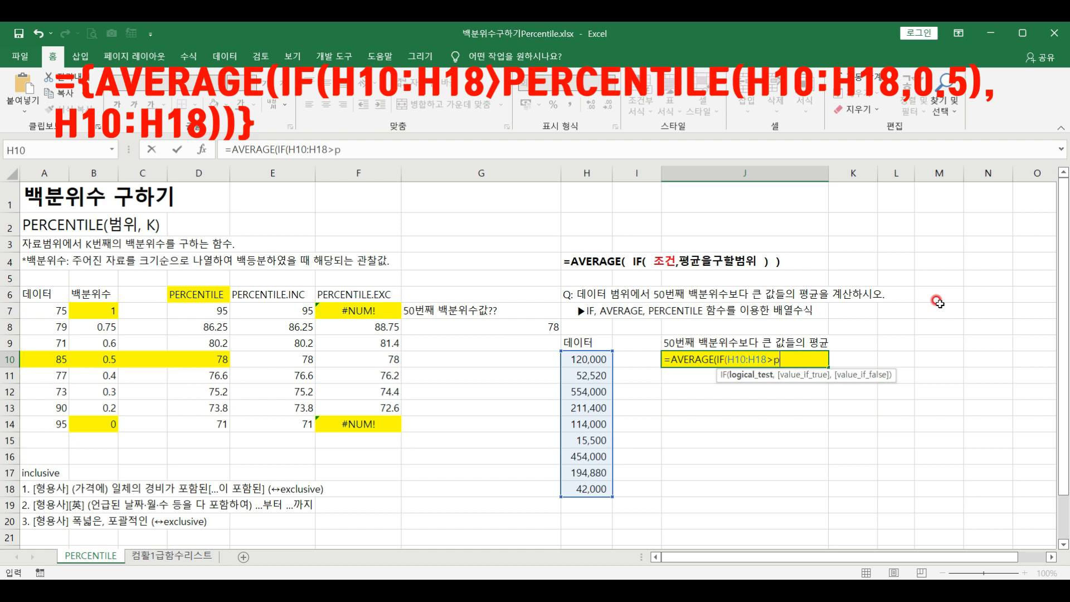
type("pe")
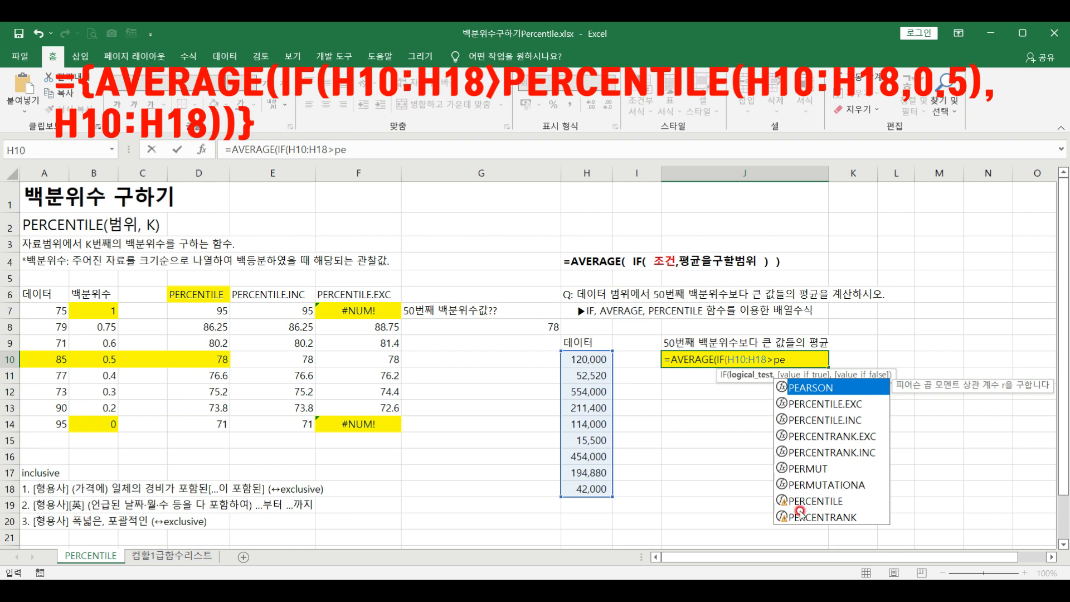
left_click(834, 505)
double_click(834, 505)
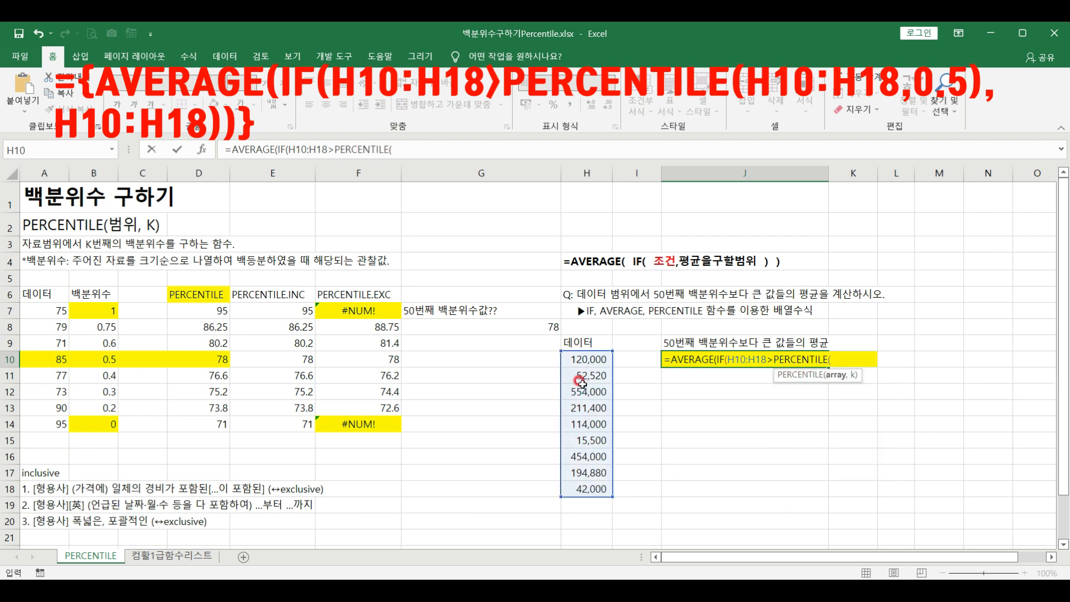
left_click_drag(585, 360, 579, 488)
type(",")
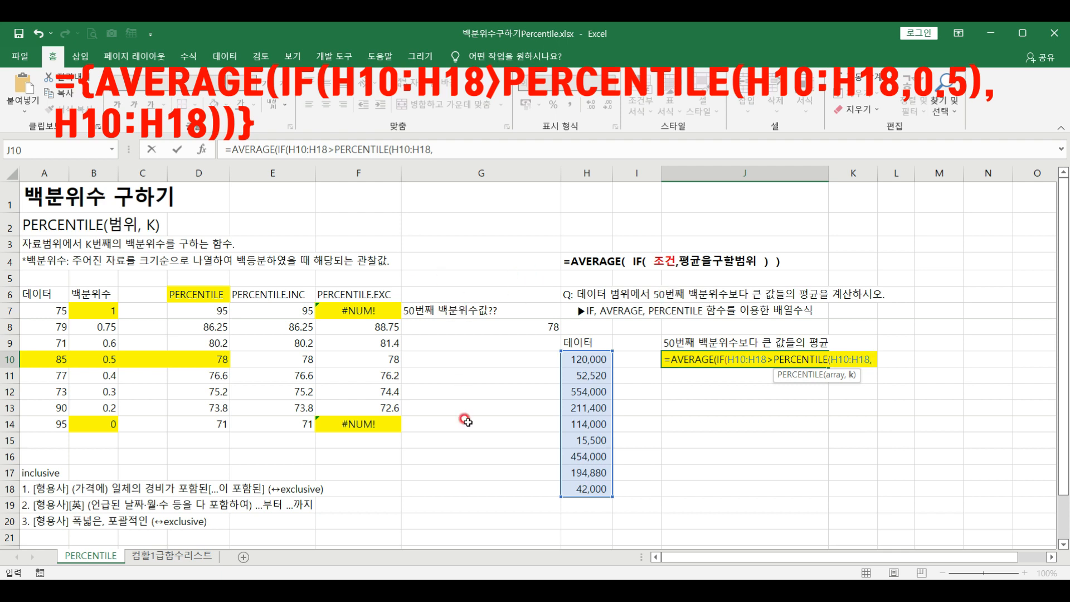
type("0.5")
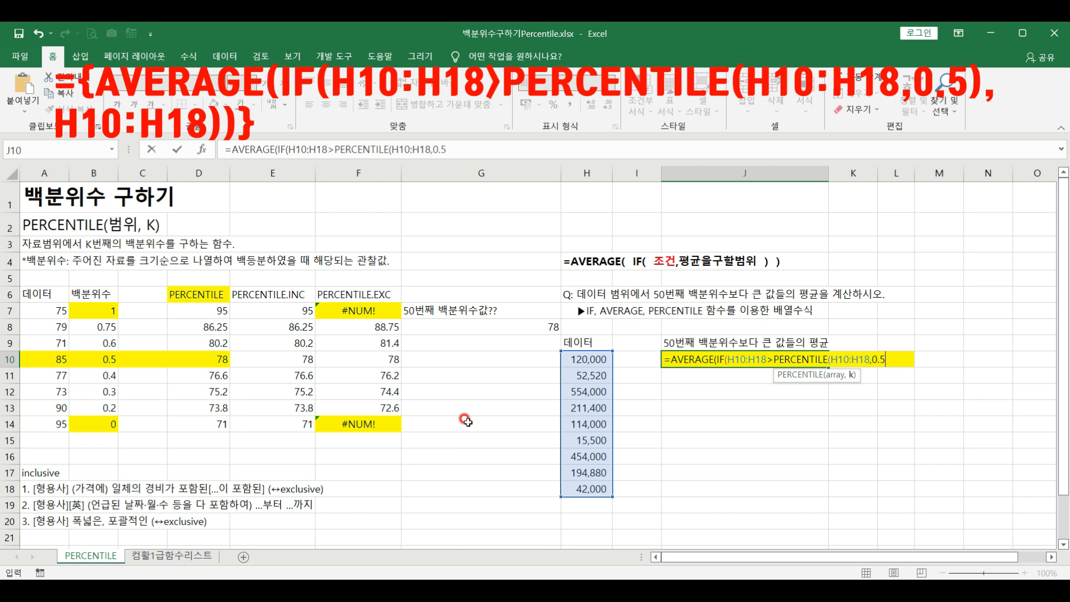
type(")")
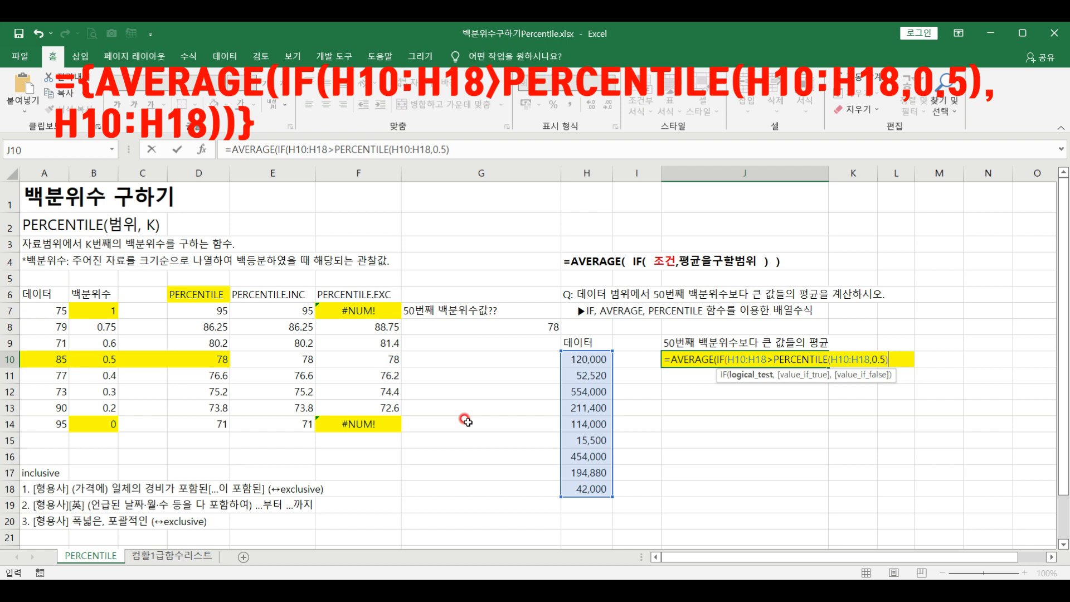
Step: Add H10:H18 as the range to average, close both functions and enter the J10 formula as an array formula
type(",")
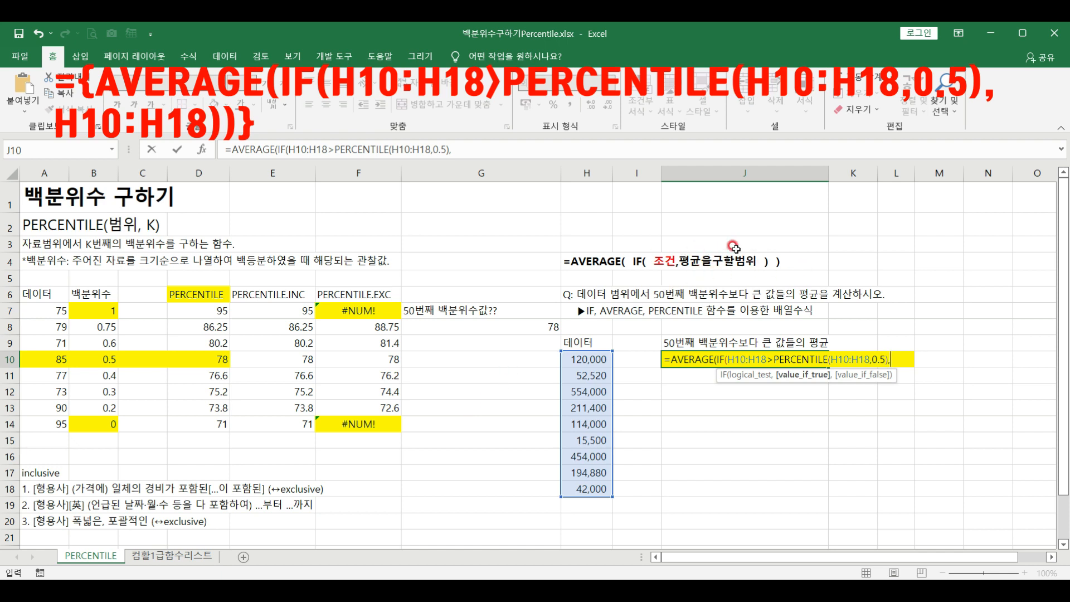
left_click_drag(582, 357, 577, 488)
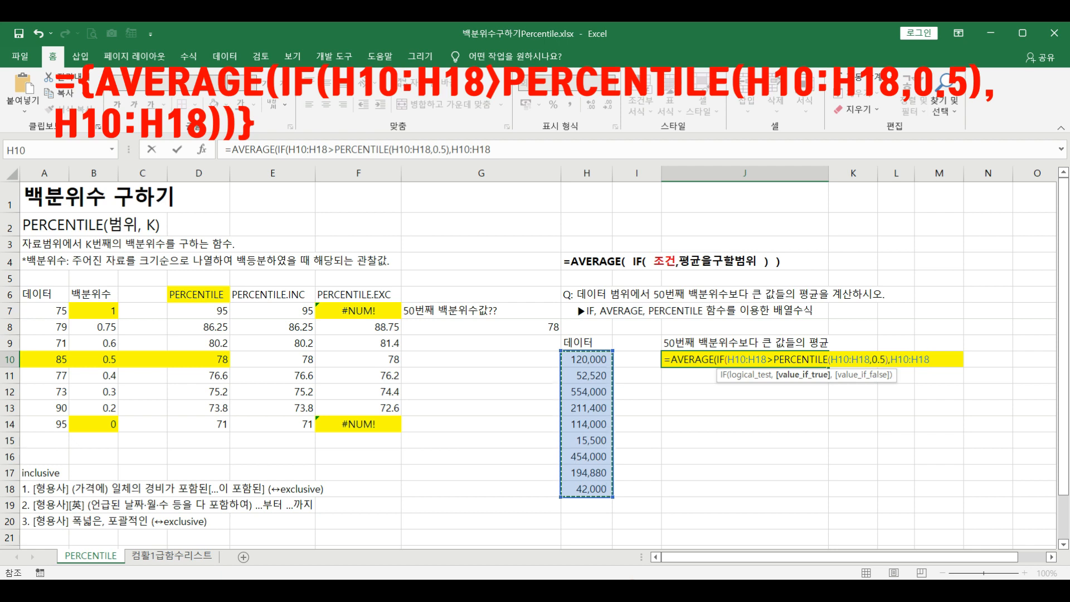
type(")")
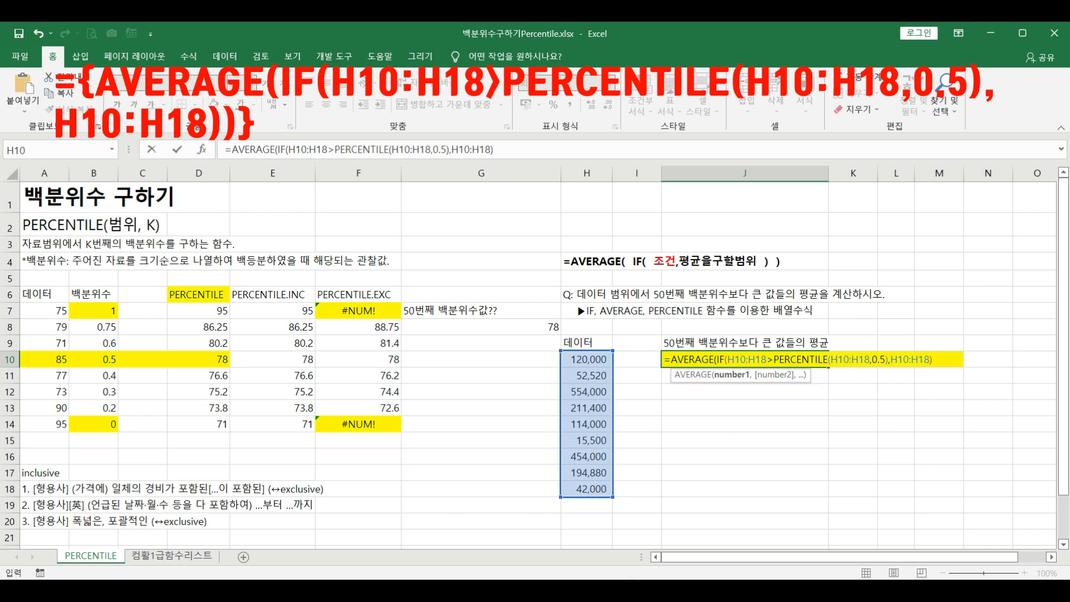
type(")")
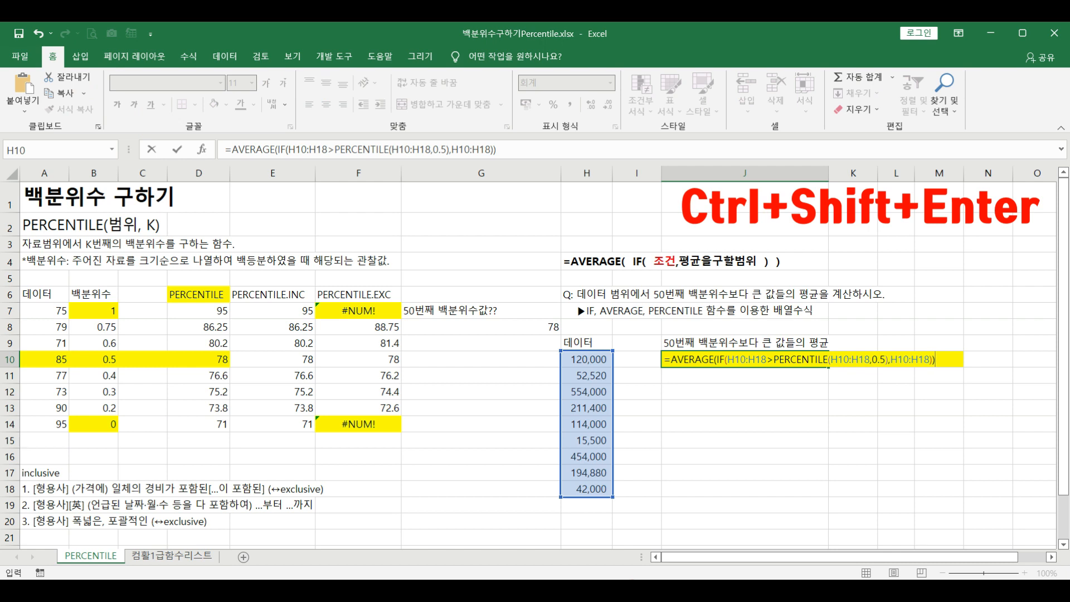
key("ctrl+shift+Return")
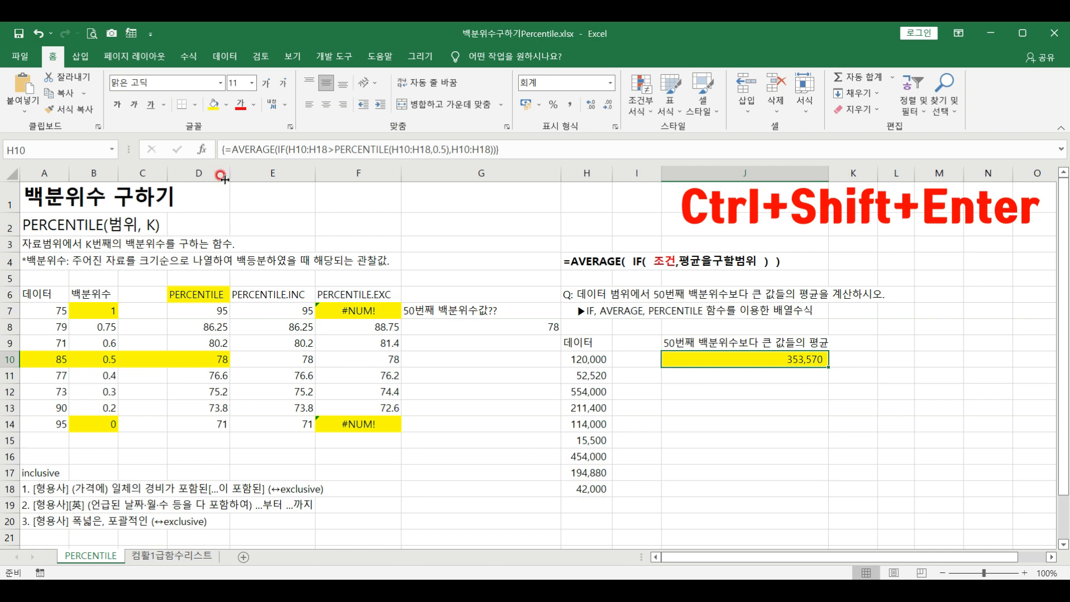
left_click(524, 150)
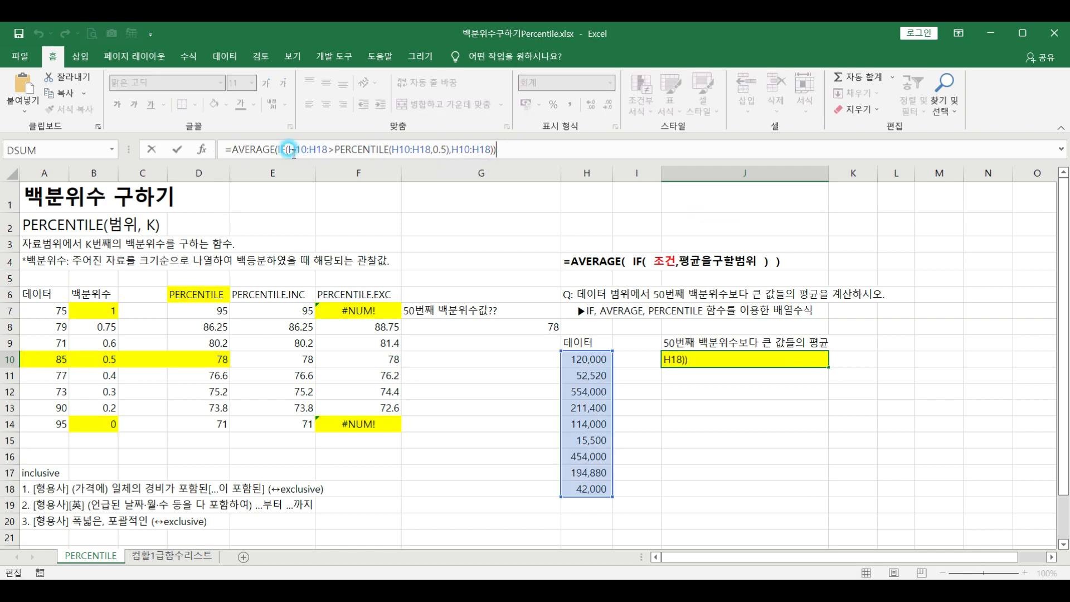
key("ctrl+shift+Return")
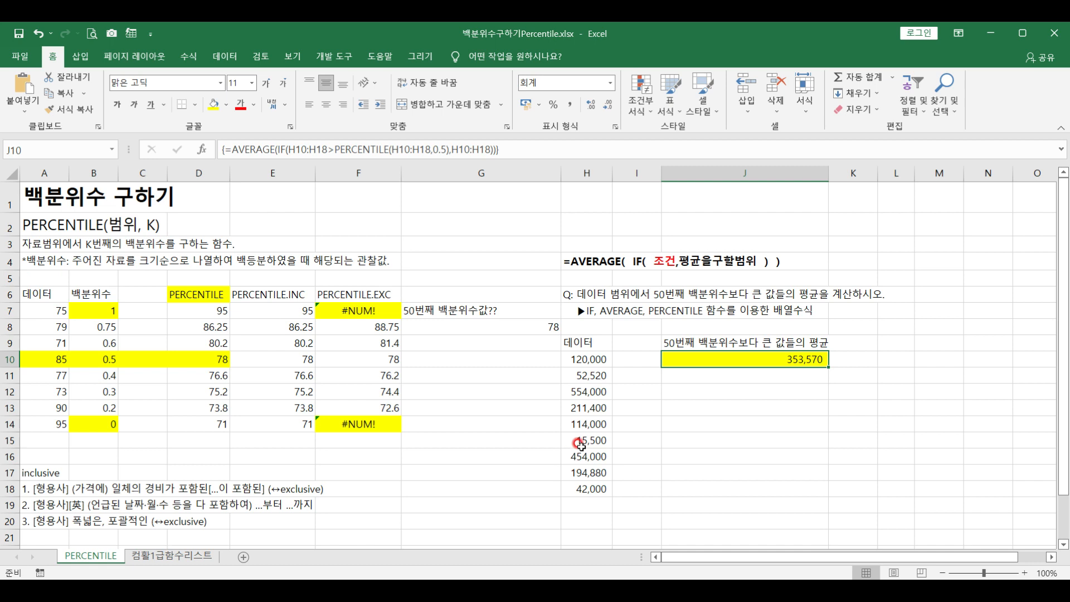
Step: Review the PERCENTILE.INC and PERCENTILE.EXC column headings in E6 and F6
left_click(249, 294)
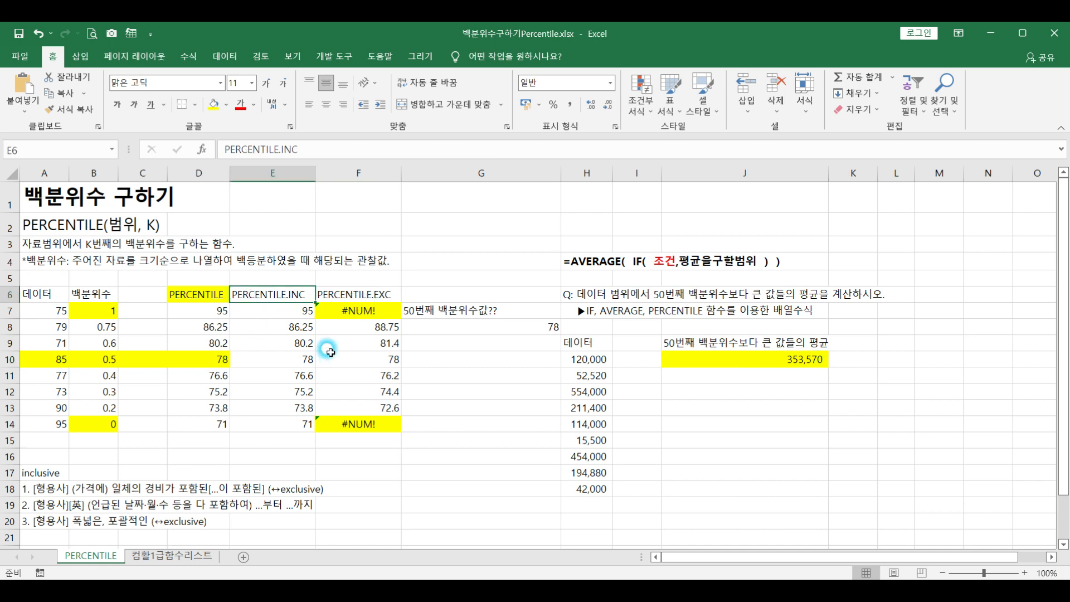
left_click(326, 294)
left_click(258, 293)
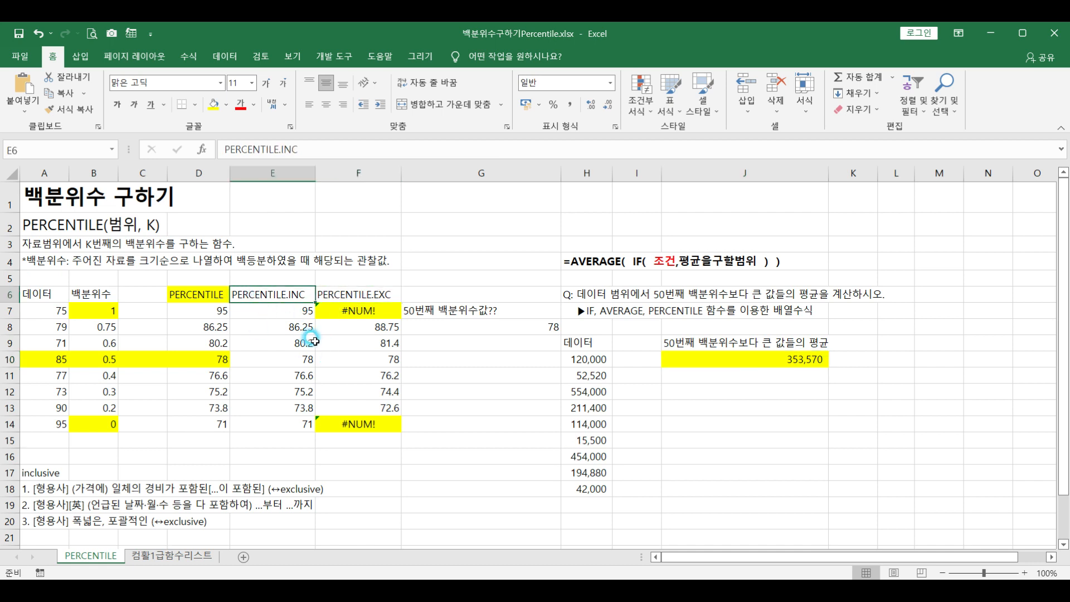